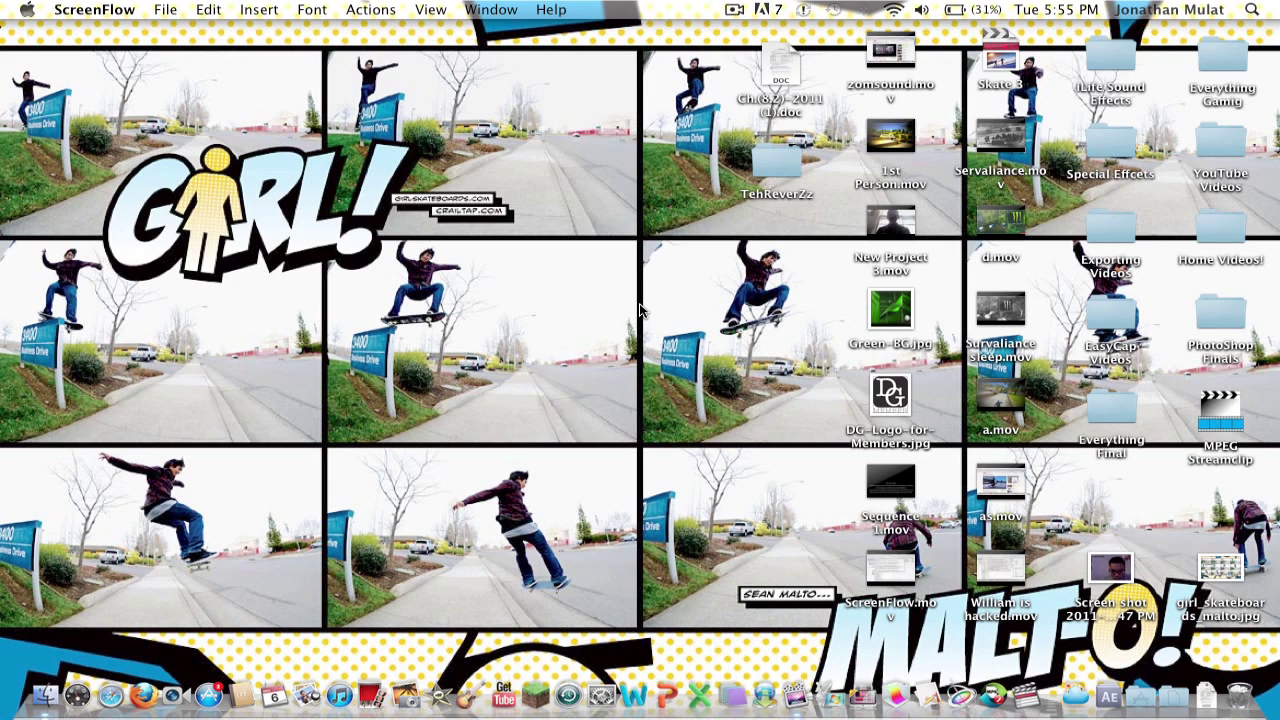
Launch Firefox and go to the Google search page
{"action": "left_click", "coordinate": [143, 695]}
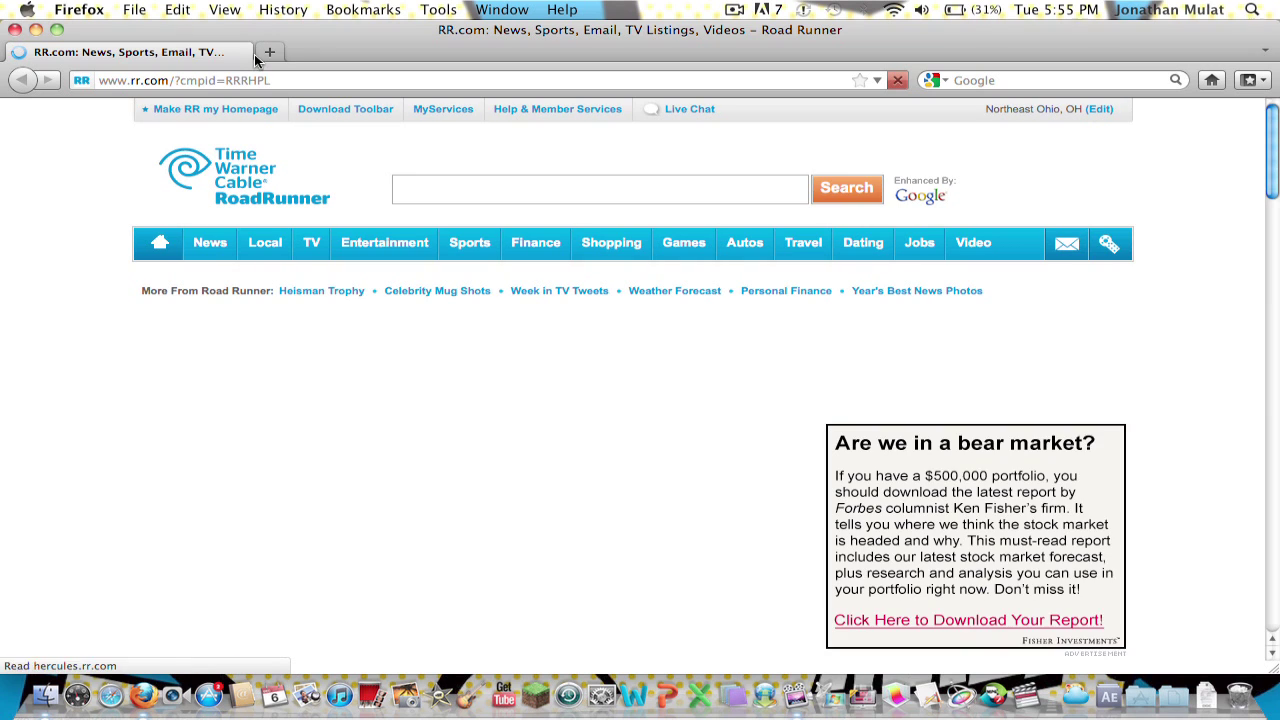
{"action": "left_click", "coordinate": [256, 79]}
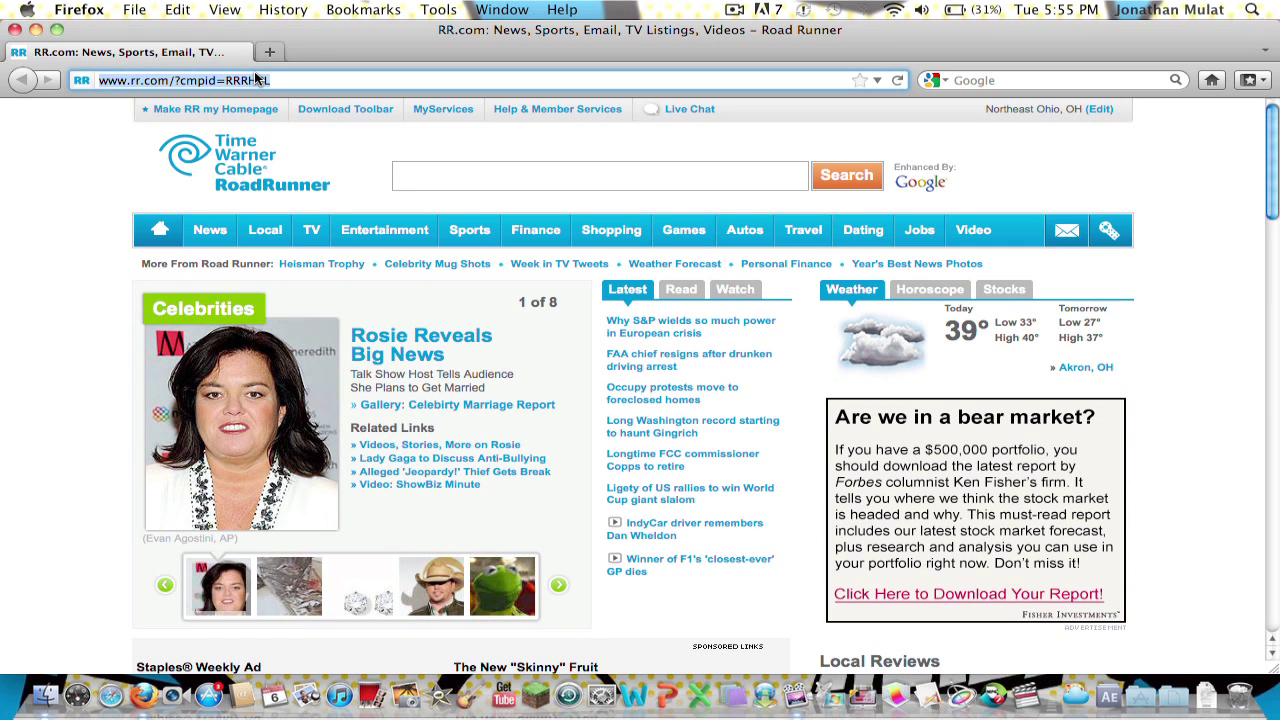
{"action": "type", "text": "google"}
{"action": "key", "text": "Down"}
{"action": "key", "text": "Return"}
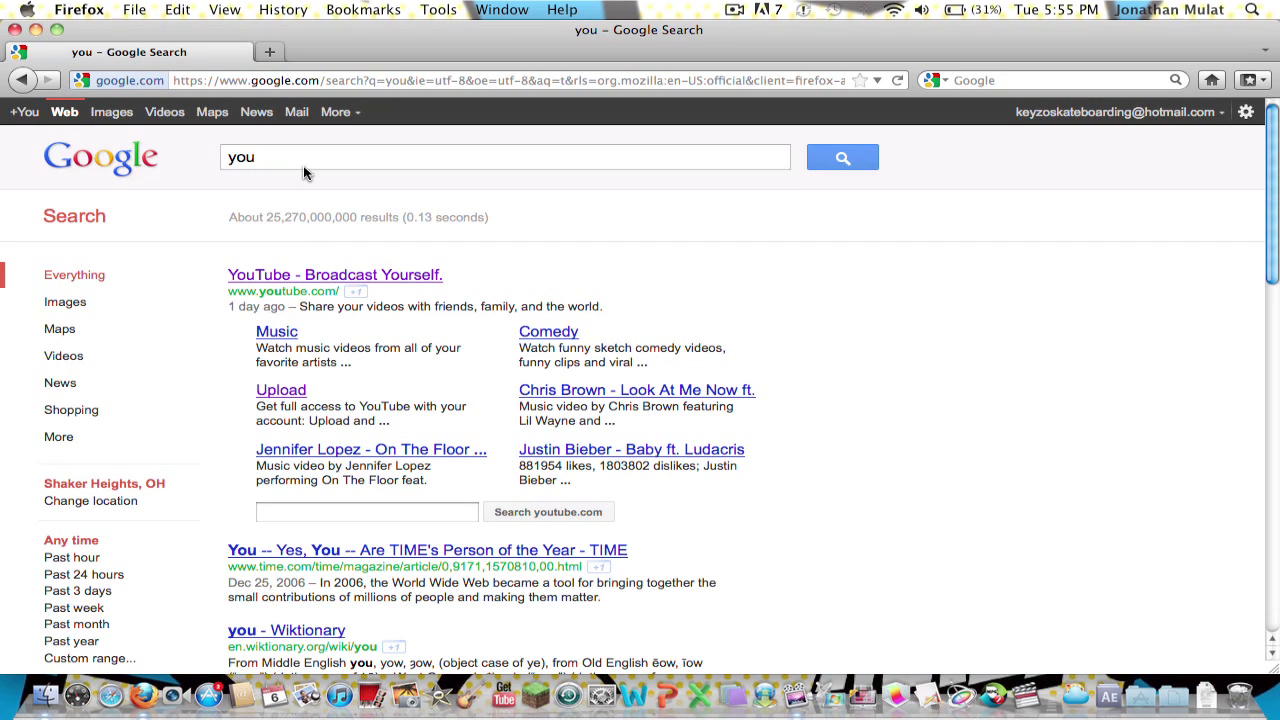
Search Google for 'getube' and open the Get Tube website result
{"action": "double_click", "coordinate": [305, 162]}
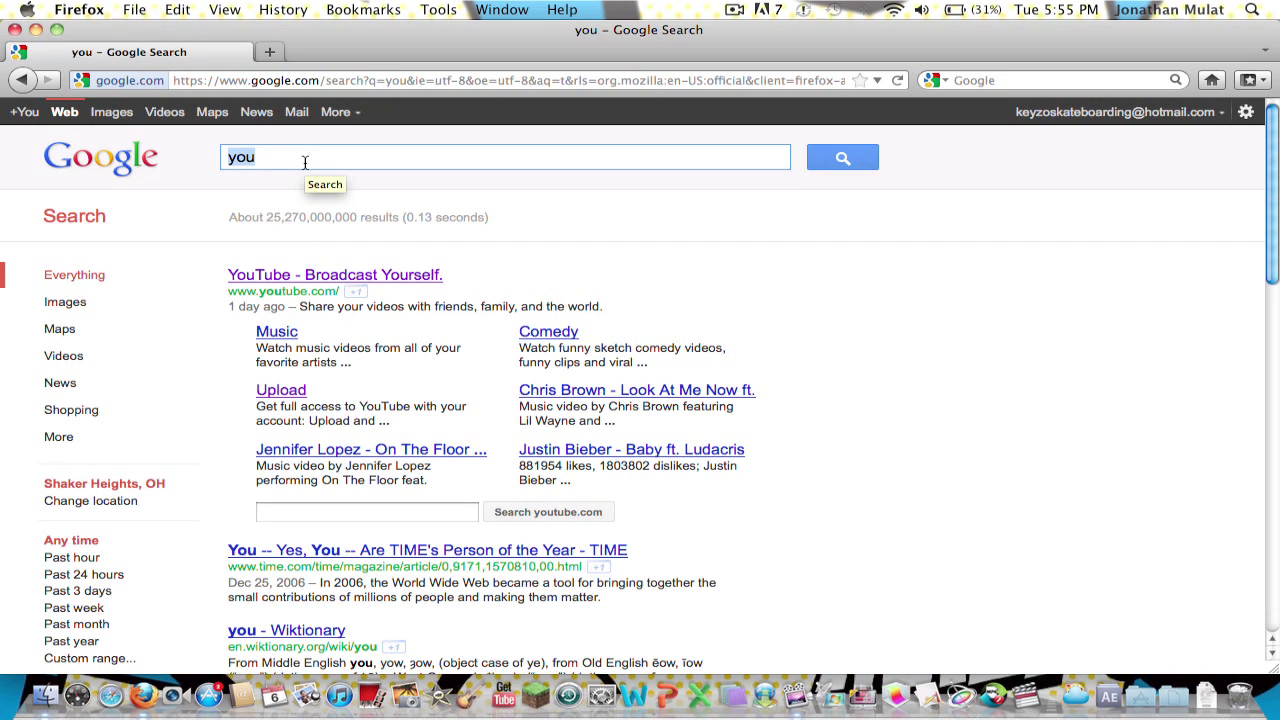
{"action": "type", "text": "getube"}
{"action": "key", "text": "Return"}
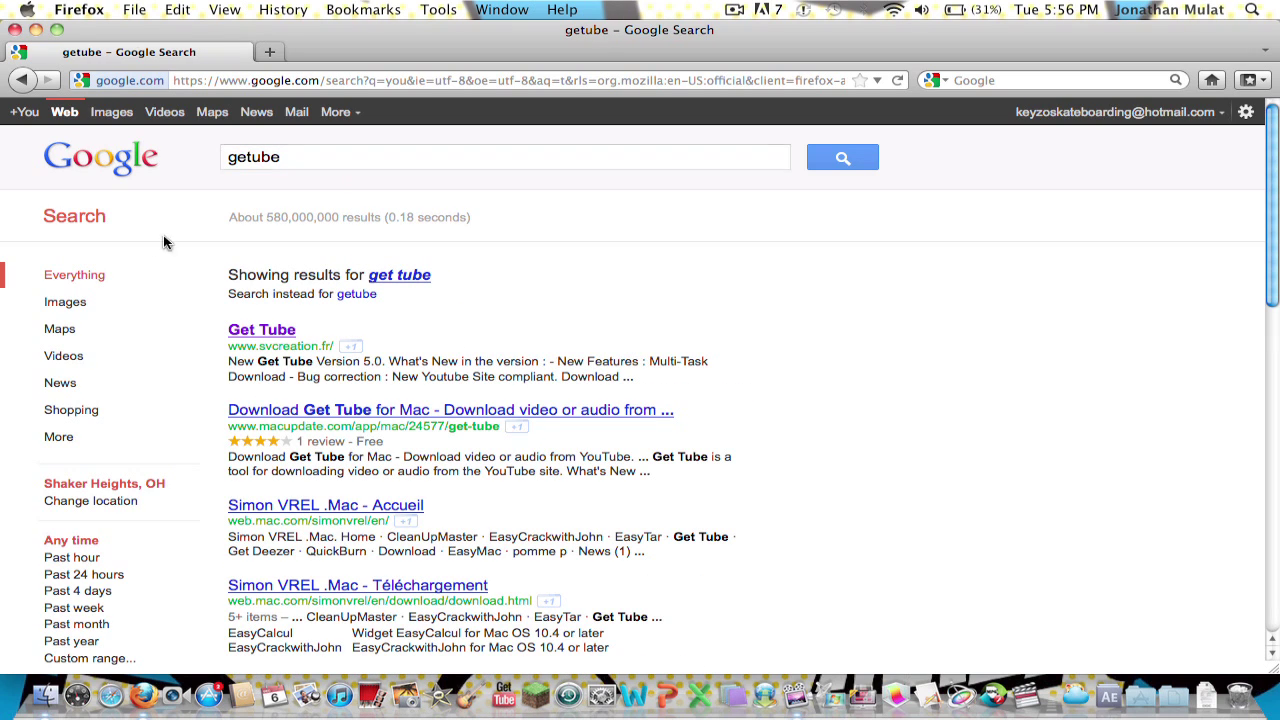
{"action": "left_click", "coordinate": [276, 331]}
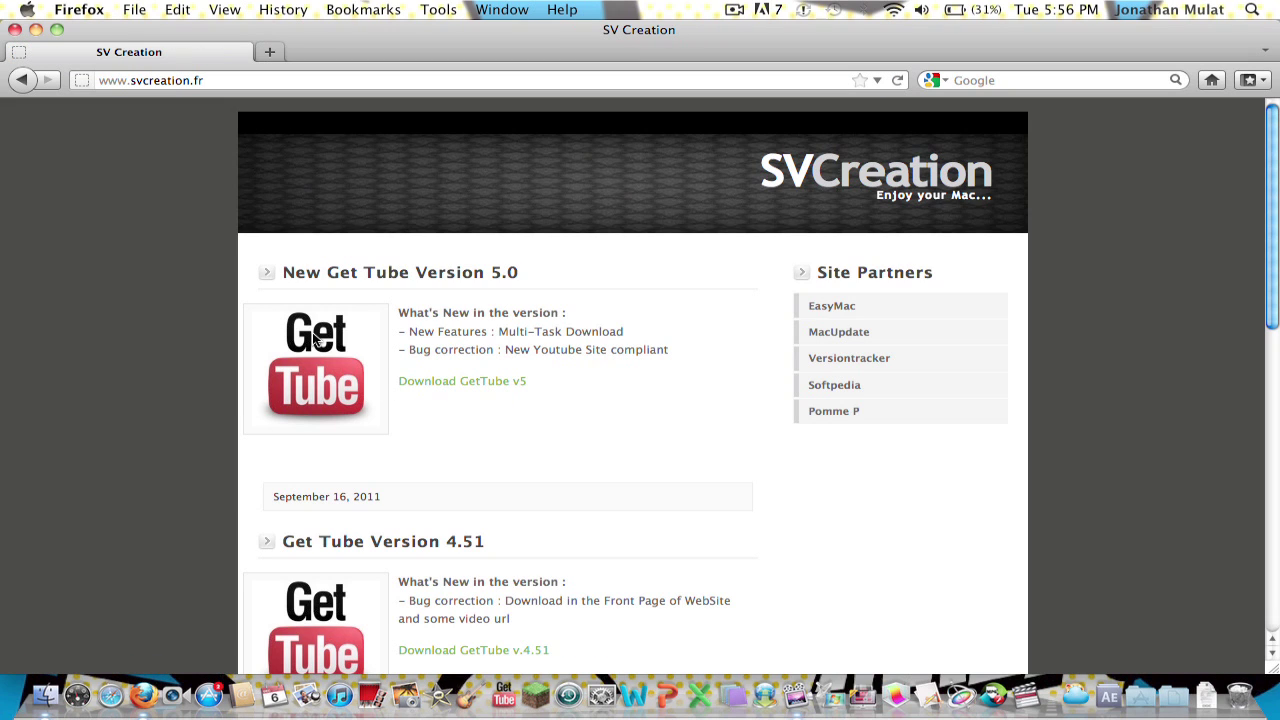
Cancel the GetTube.v5.dmg download, hide Firefox, and launch Get Tube
{"action": "left_click", "coordinate": [458, 384]}
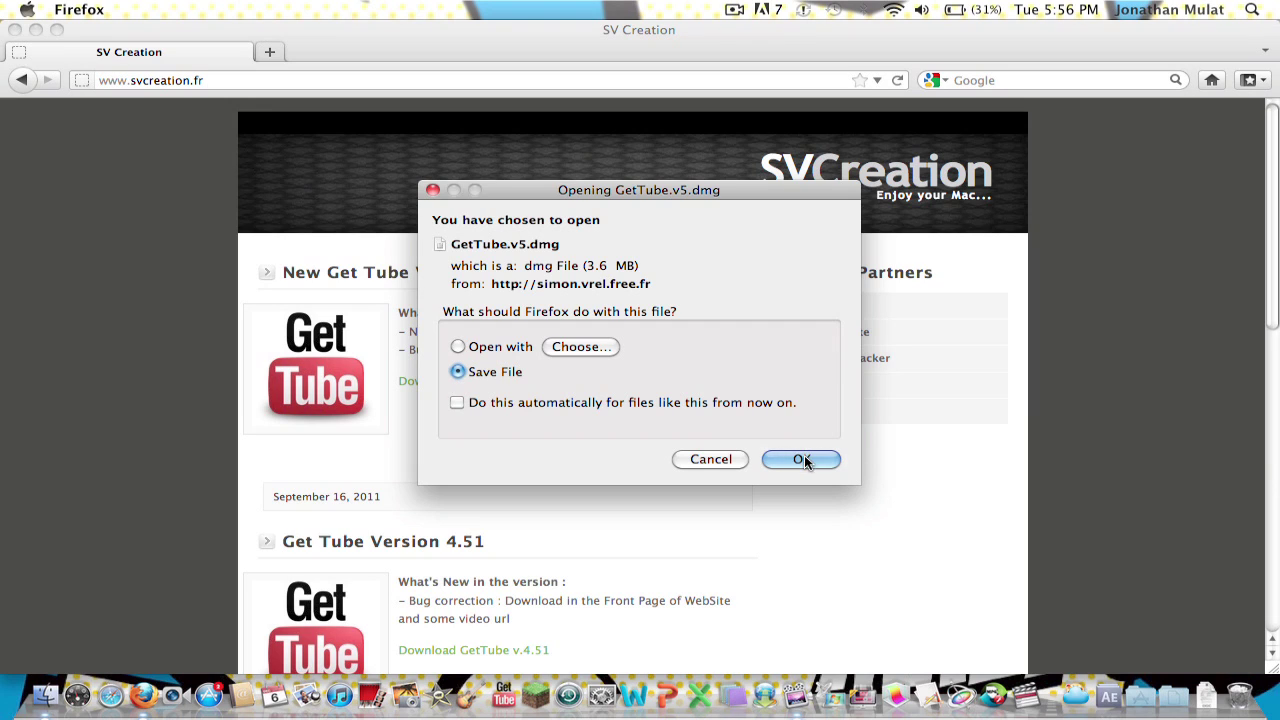
{"action": "left_click", "coordinate": [708, 459]}
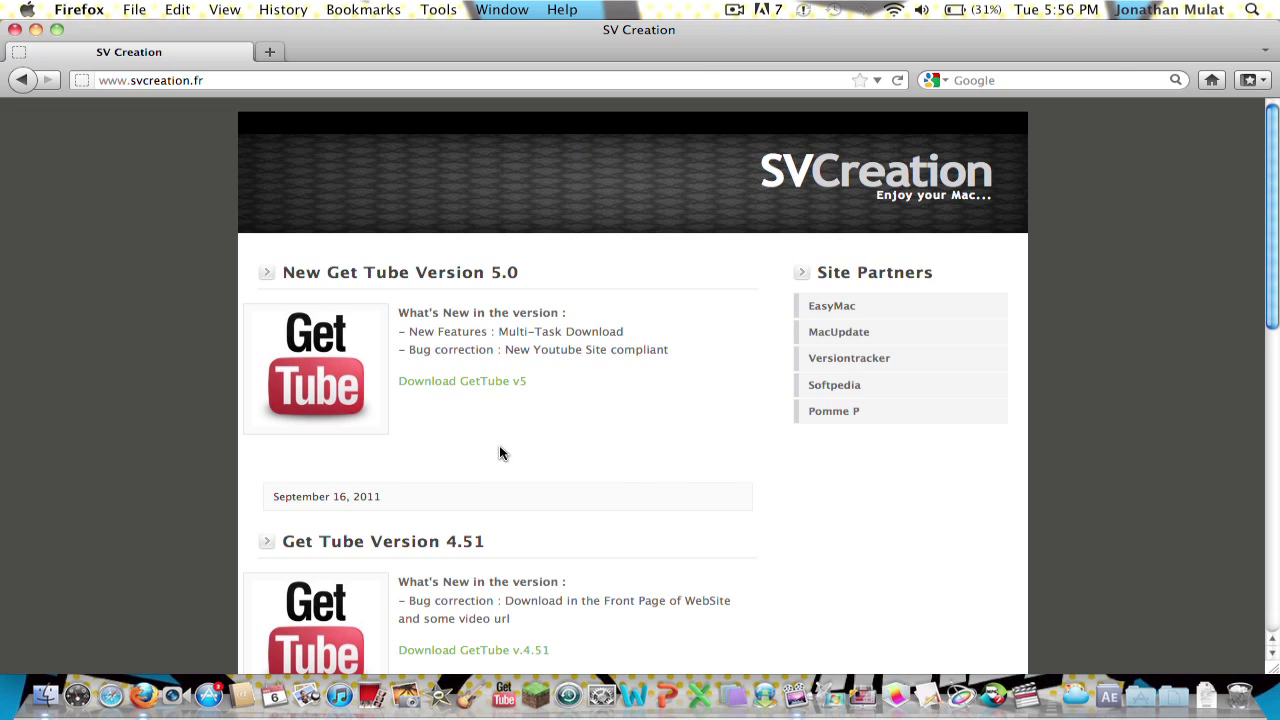
{"action": "key", "text": "super+h"}
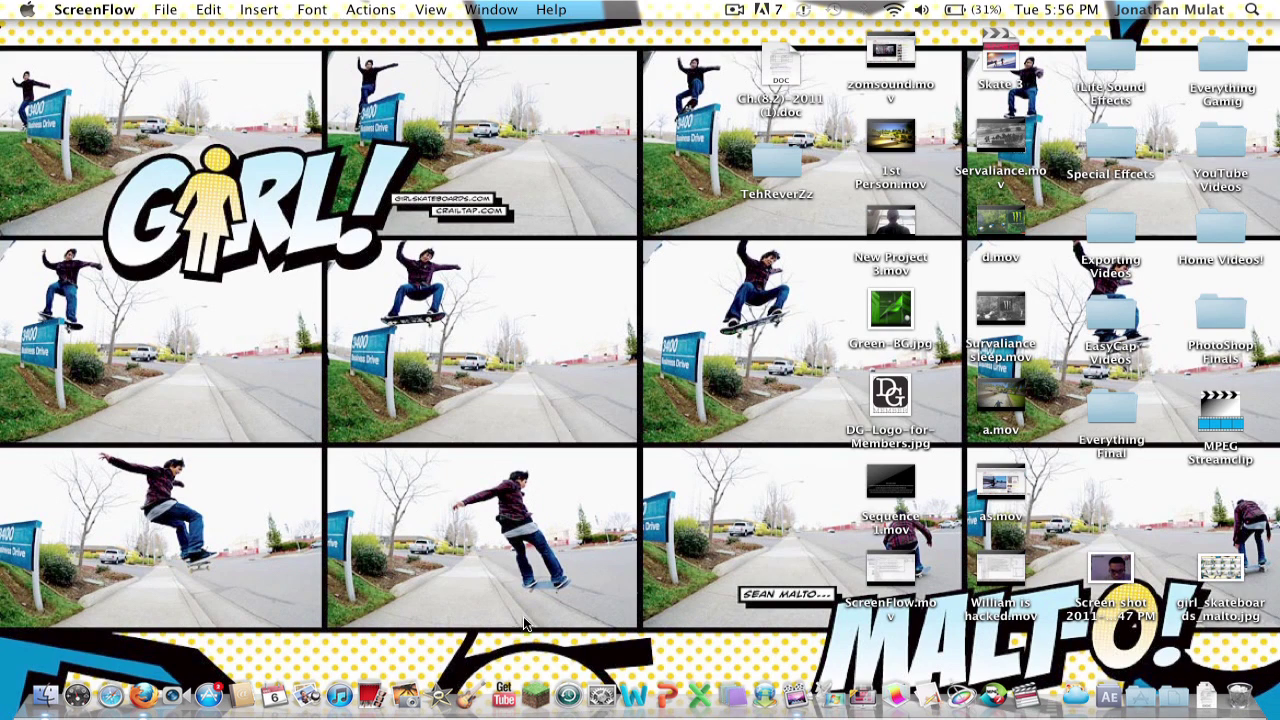
{"action": "left_click", "coordinate": [497, 711]}
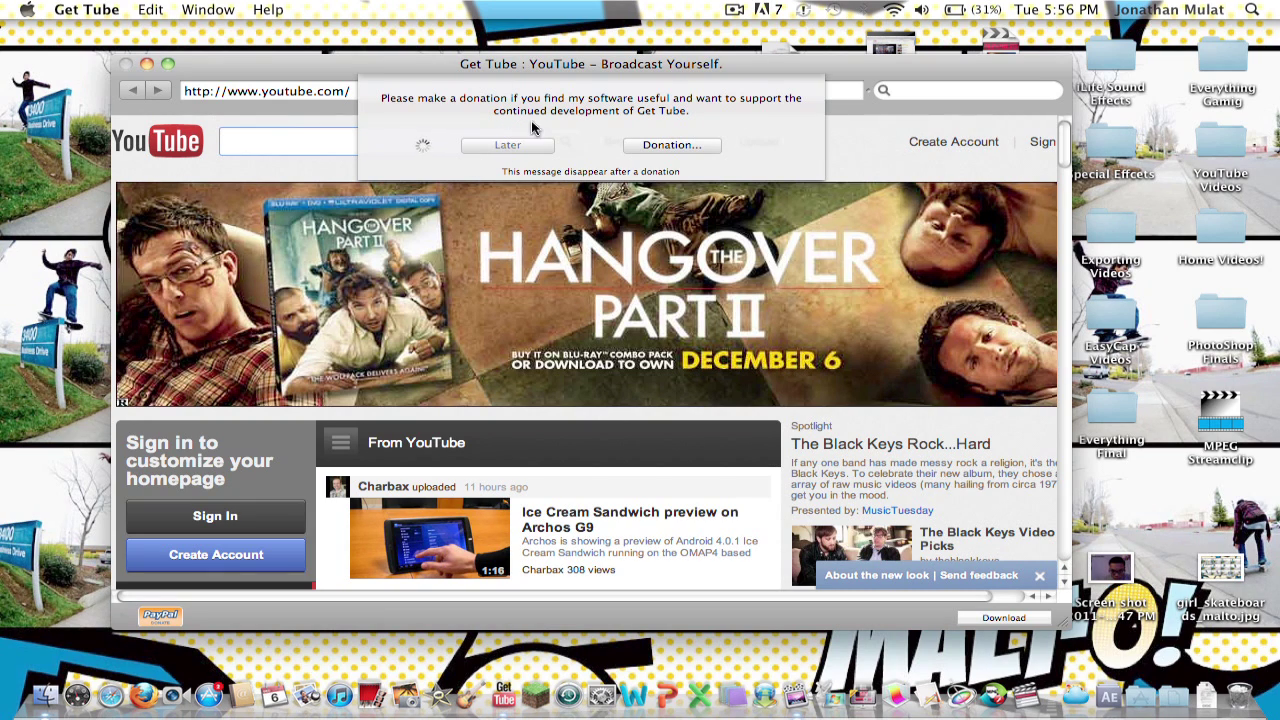
Postpone the Get Tube donation request and stretch the window to fill the screen
{"action": "left_click", "coordinate": [678, 150]}
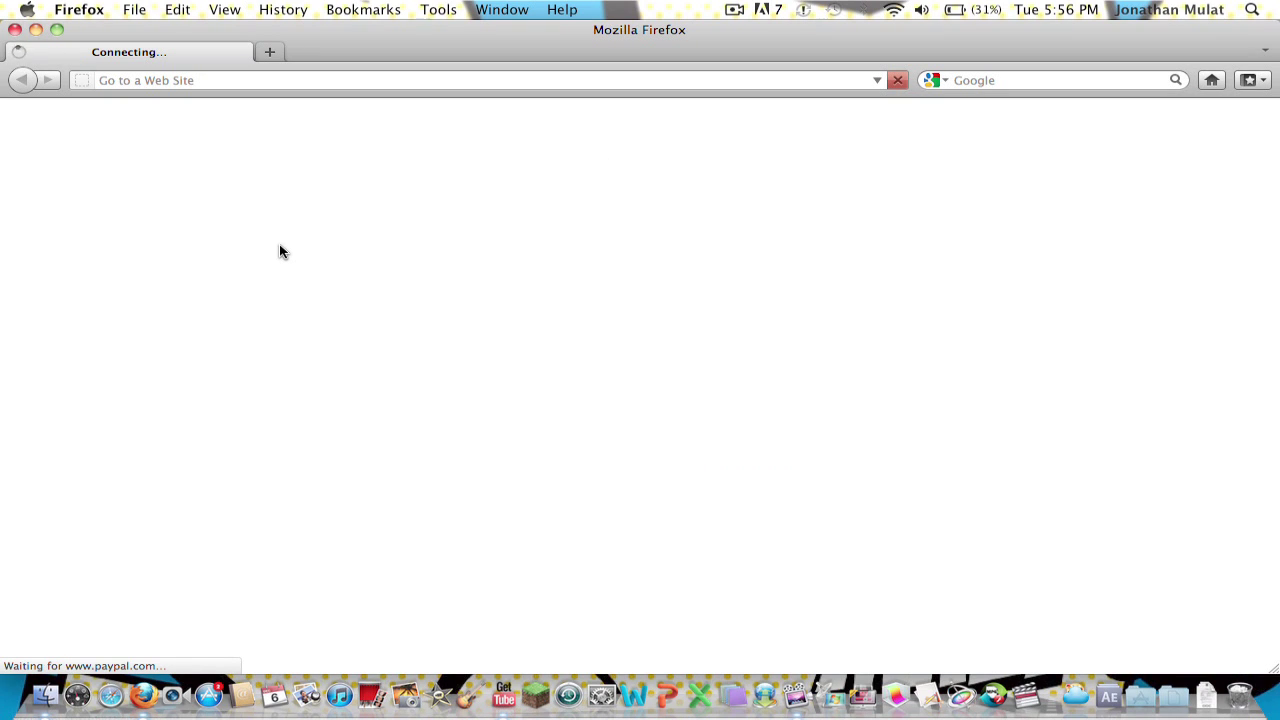
{"action": "key", "text": "super+q"}
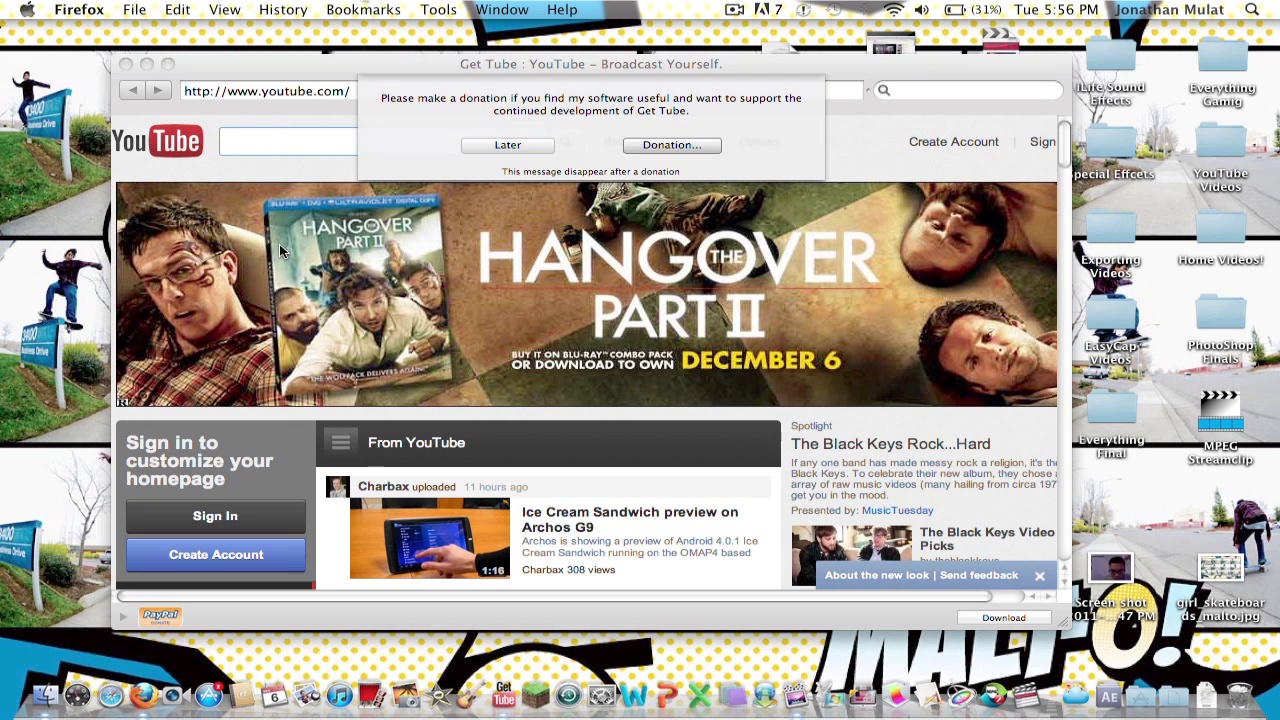
{"action": "left_click", "coordinate": [508, 140]}
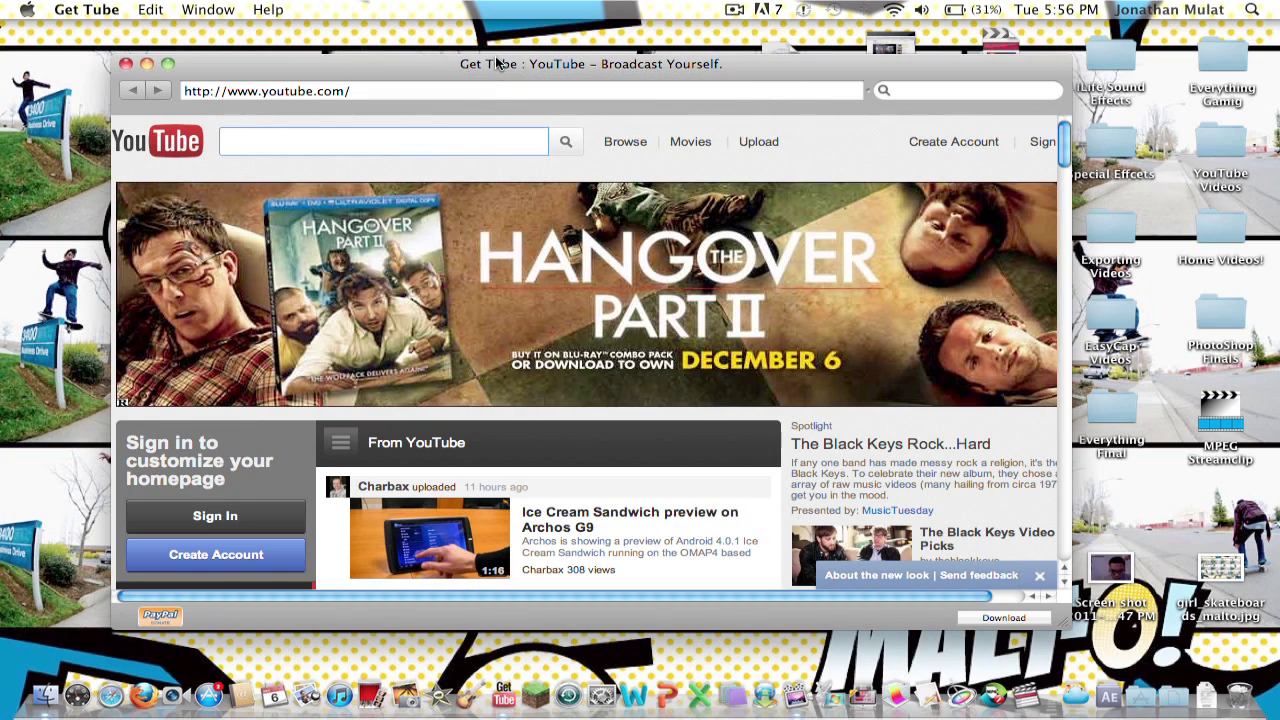
{"action": "left_click_drag", "start_coordinate": [495, 63], "coordinate": [385, 8]}
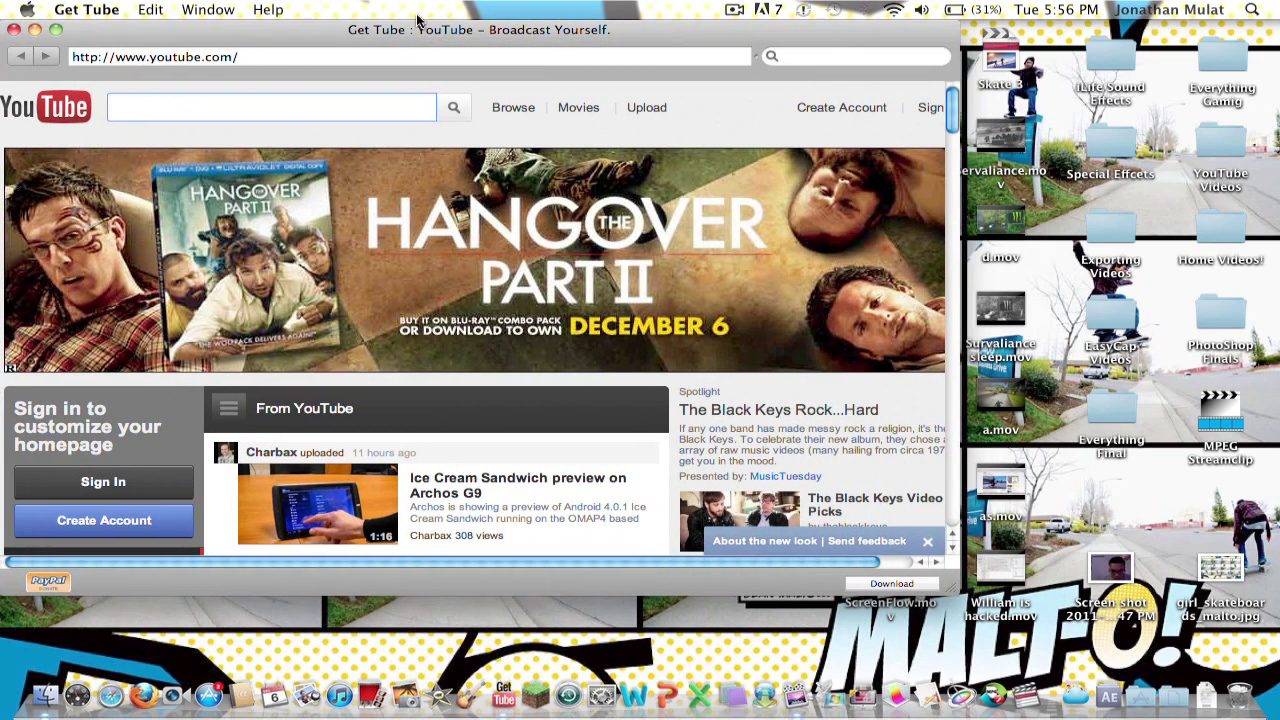
{"action": "left_click_drag", "start_coordinate": [954, 584], "coordinate": [1277, 692]}
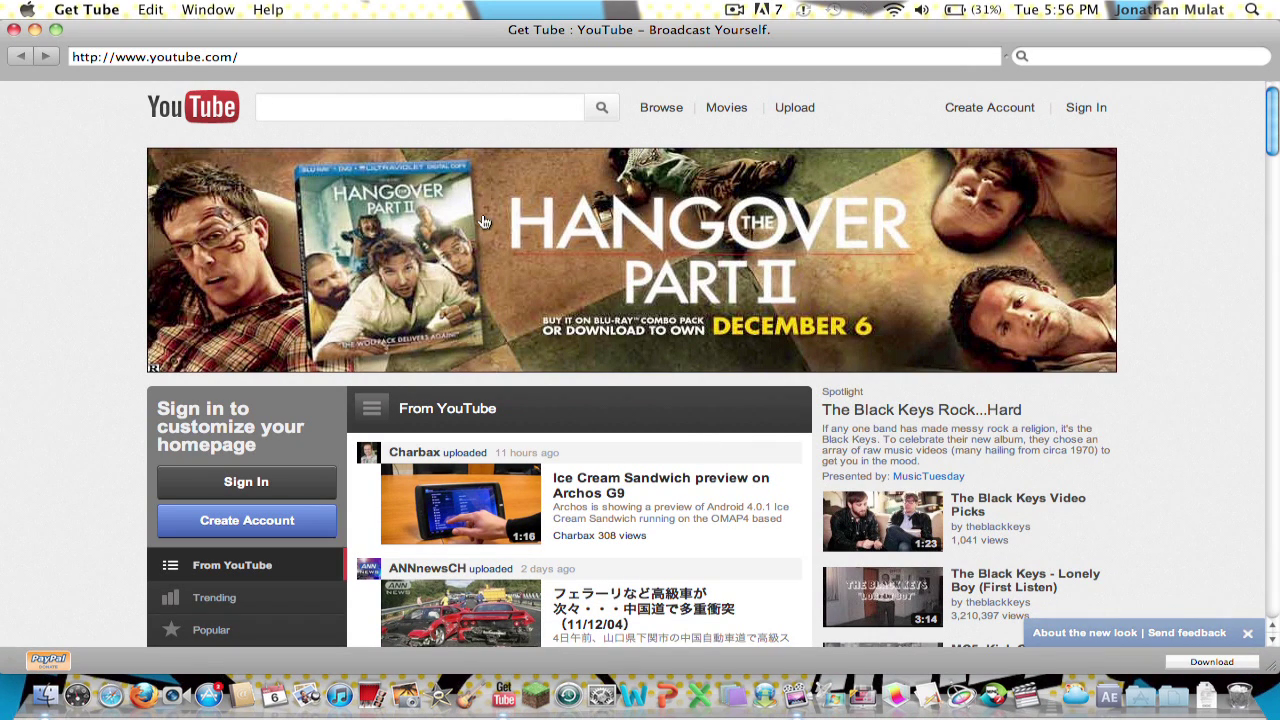
{"action": "left_click", "coordinate": [471, 106]}
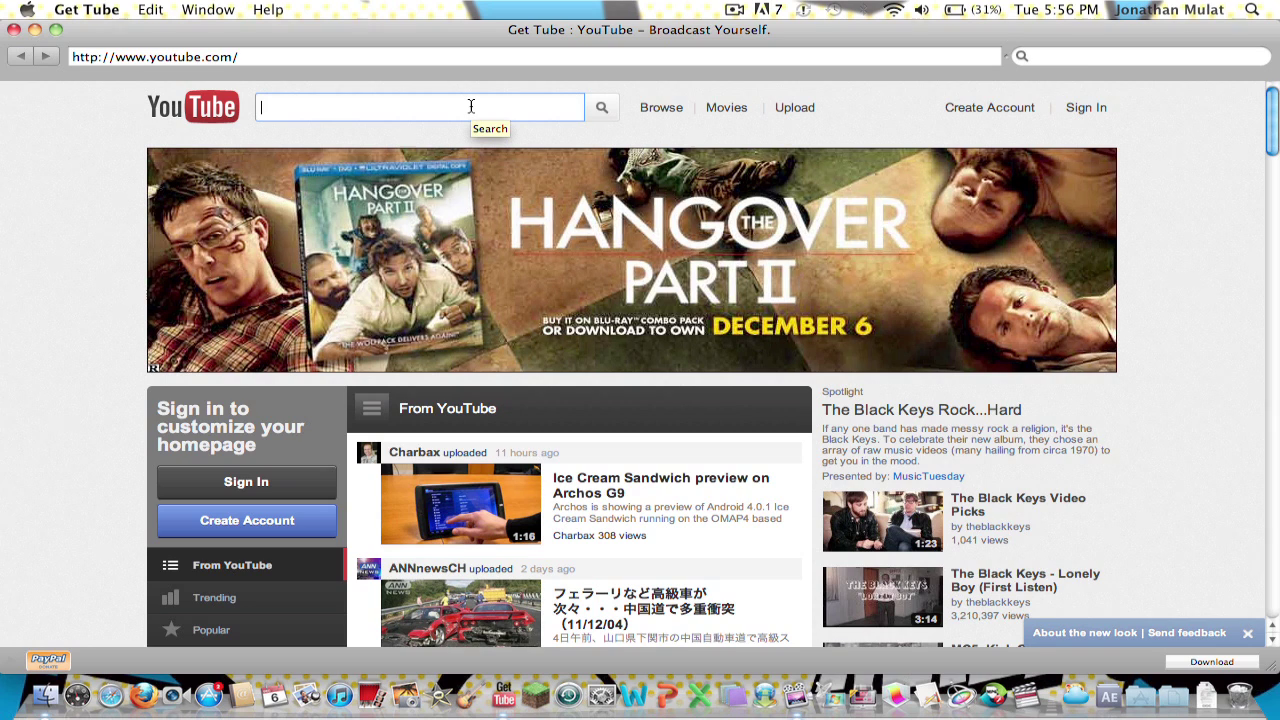
Search YouTube for 'do it like boerne', then 'vx1000', and open FAREWELL VX1000
{"action": "type", "text": "Do "}
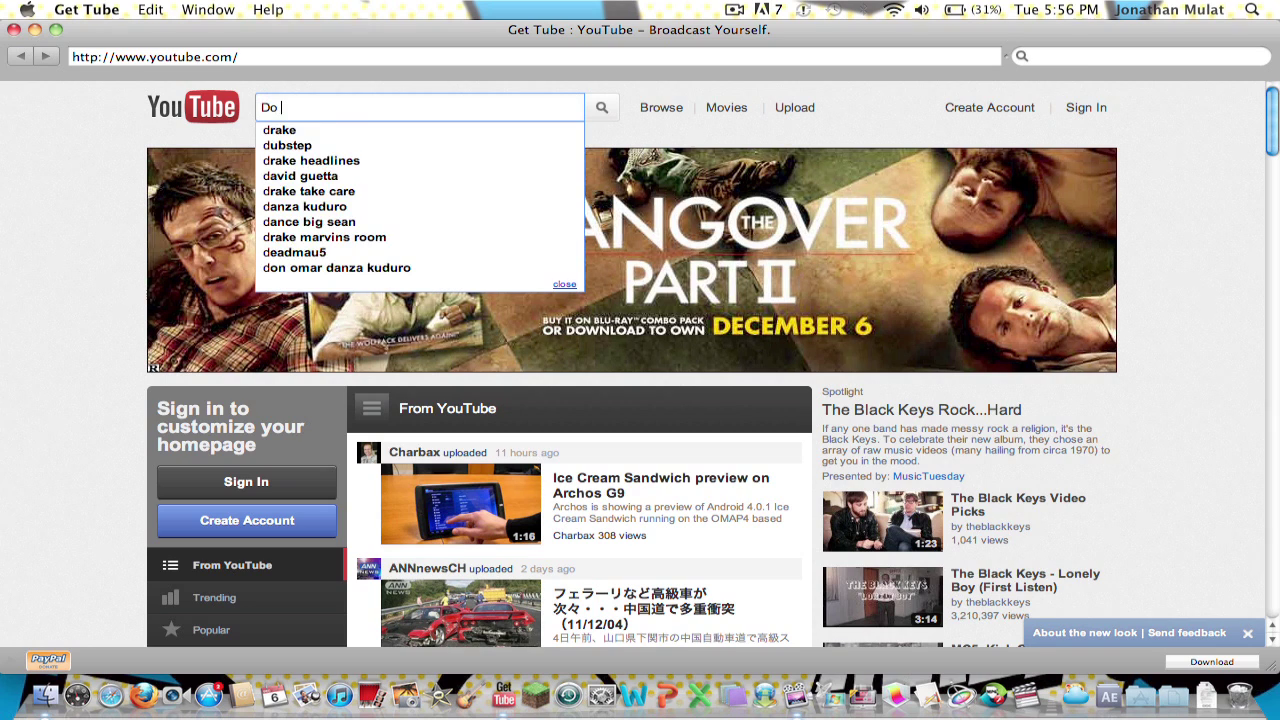
{"action": "type", "text": "it like bo"}
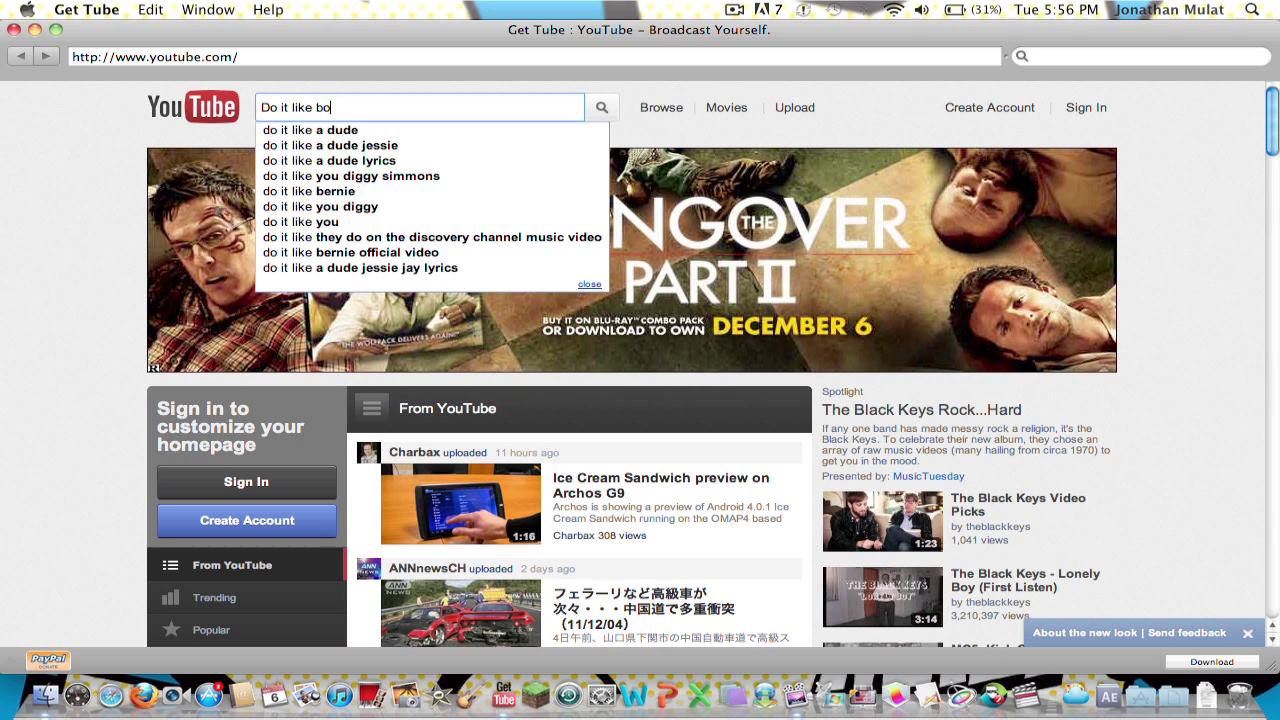
{"action": "type", "text": "e"}
{"action": "key", "text": "Down"}
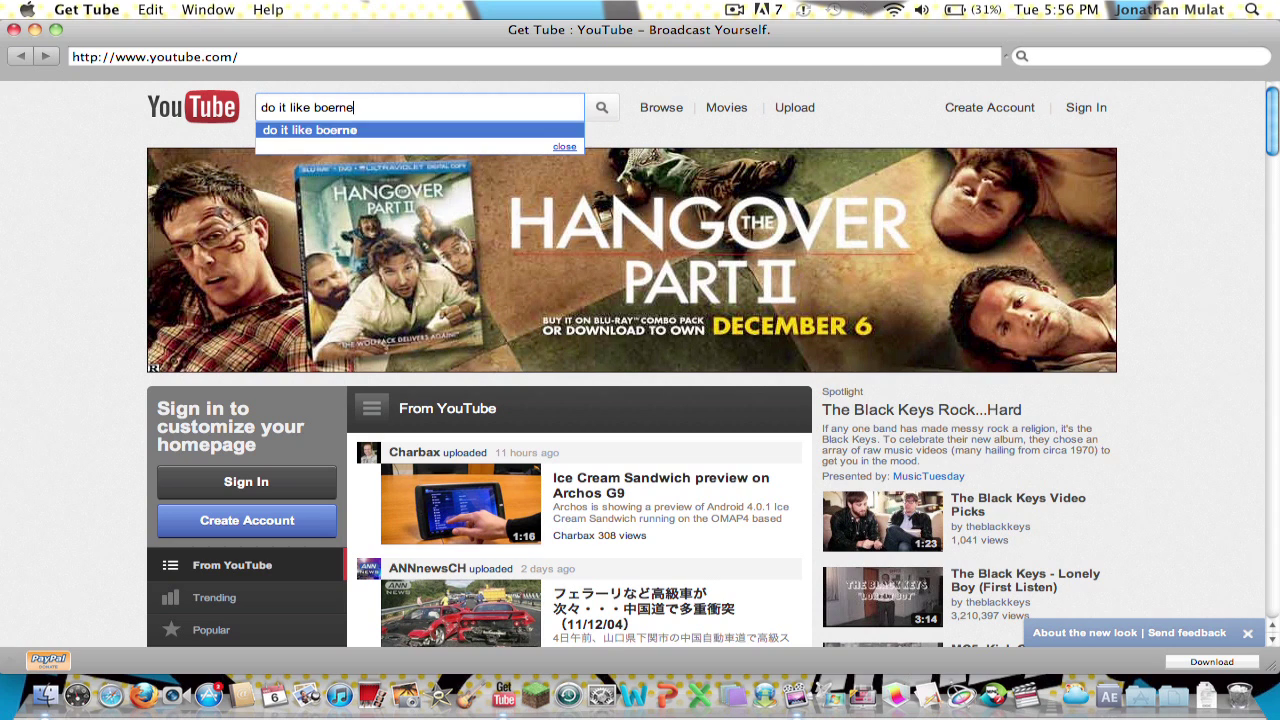
{"action": "key", "text": "Return"}
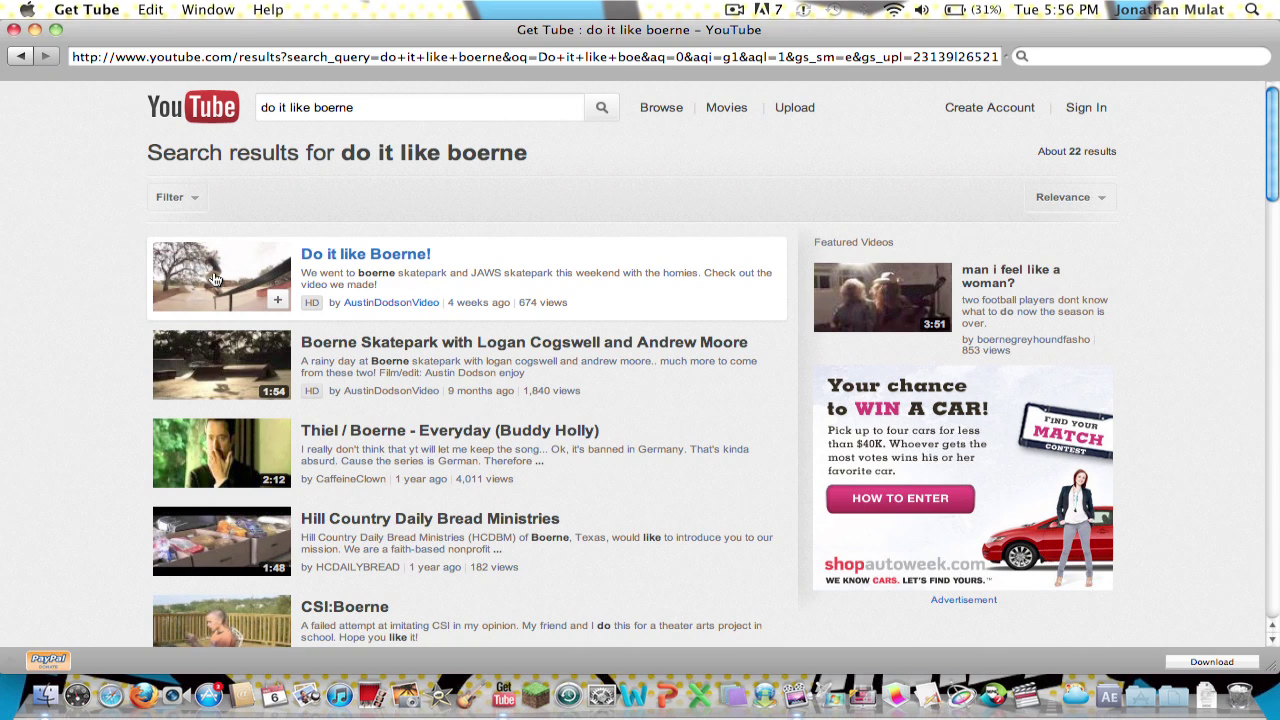
{"action": "triple_click", "coordinate": [336, 110]}
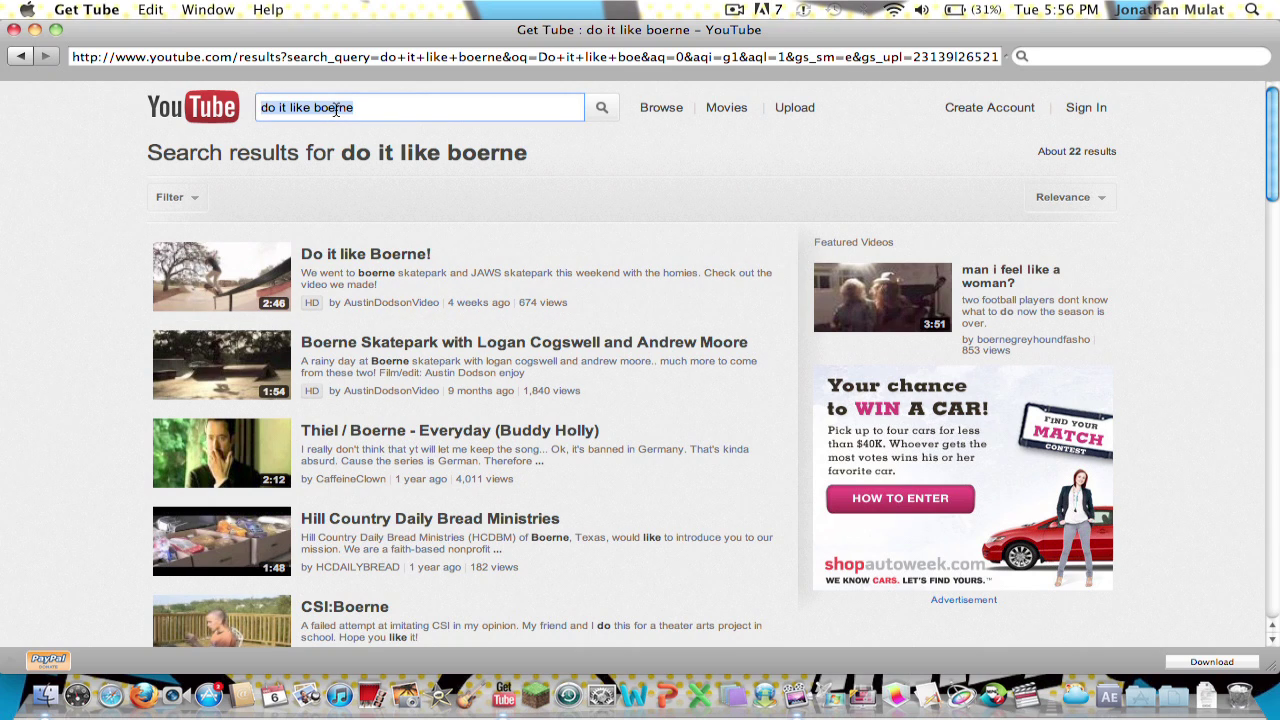
{"action": "type", "text": "vx1000"}
{"action": "key", "text": "Return"}
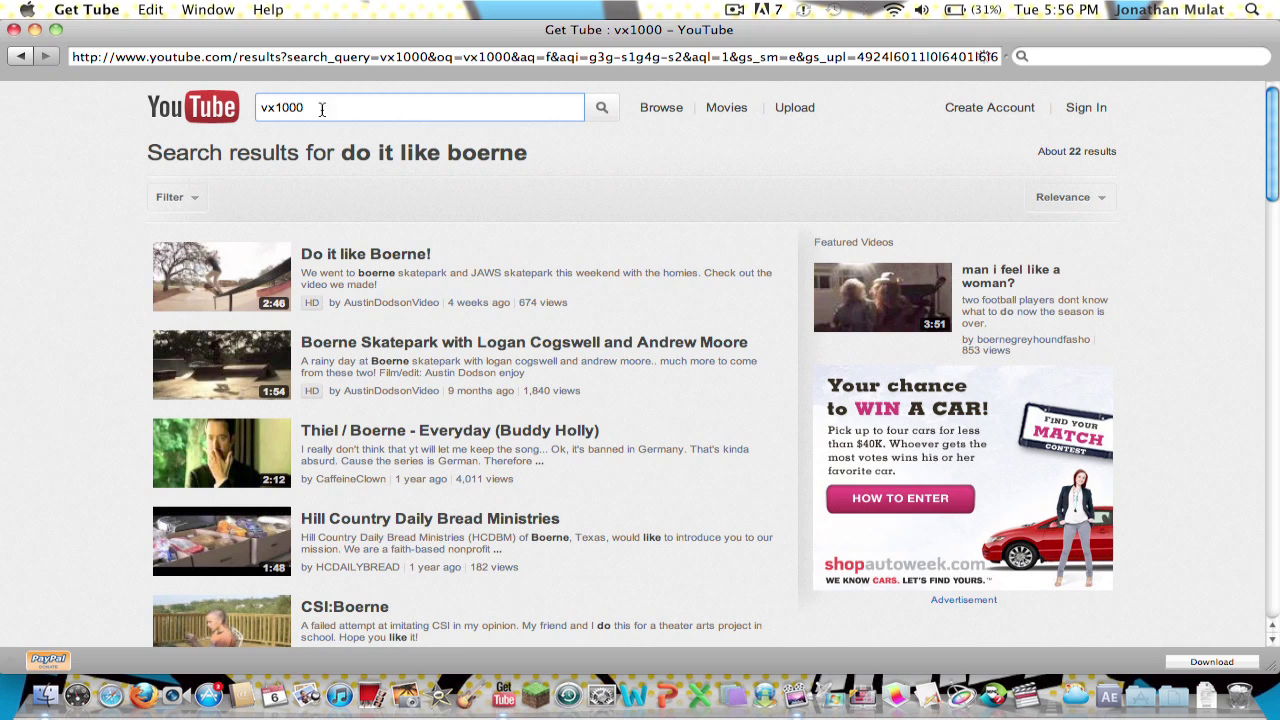
{"action": "left_click", "coordinate": [228, 285]}
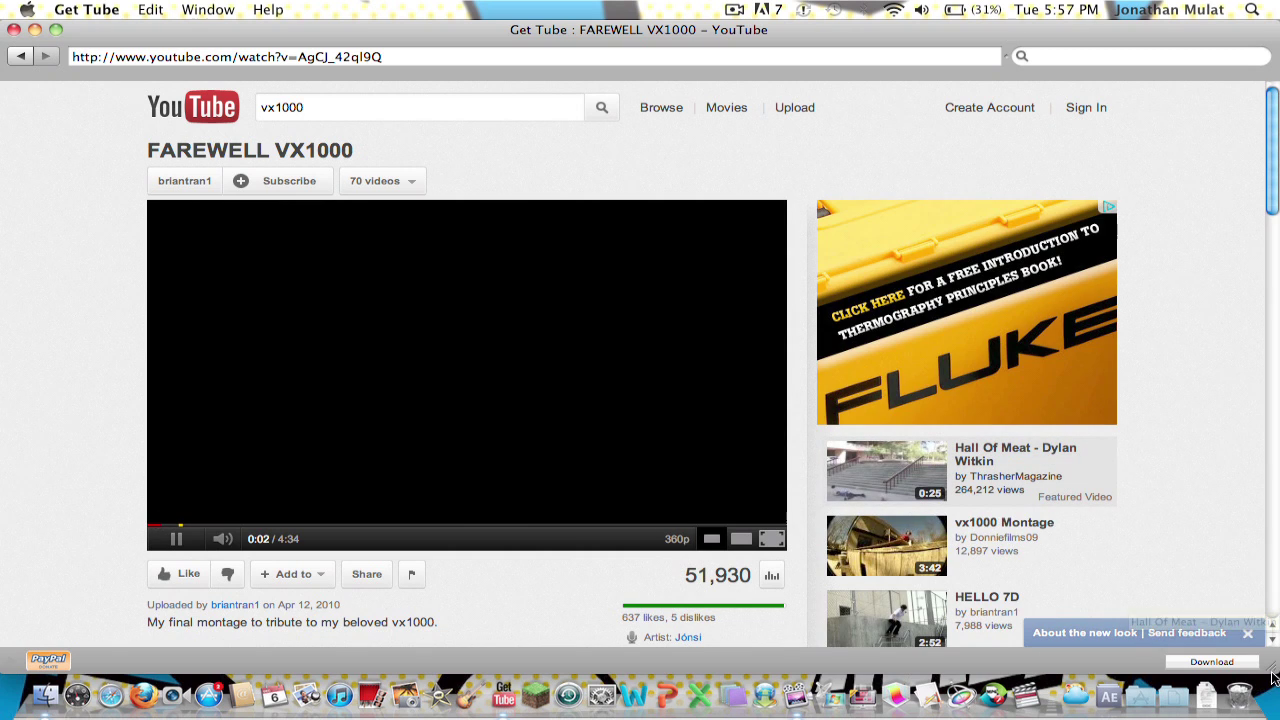
Pause the FAREWELL VX1000 video, resize the window, and open its download options
{"action": "left_click_drag", "start_coordinate": [1273, 678], "coordinate": [1255, 555]}
{"action": "left_click", "coordinate": [633, 412]}
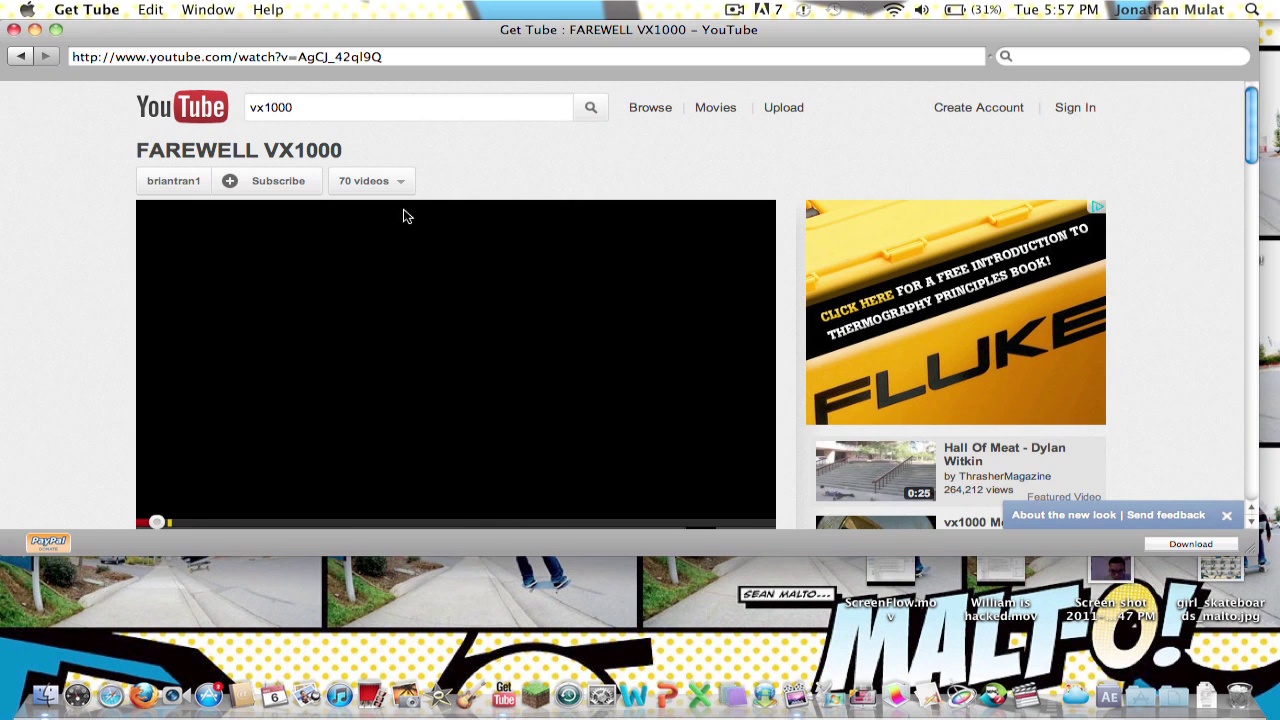
{"action": "scroll", "coordinate": [329, 411], "scroll_direction": "down", "scroll_amount": 2}
{"action": "left_click", "coordinate": [324, 371]}
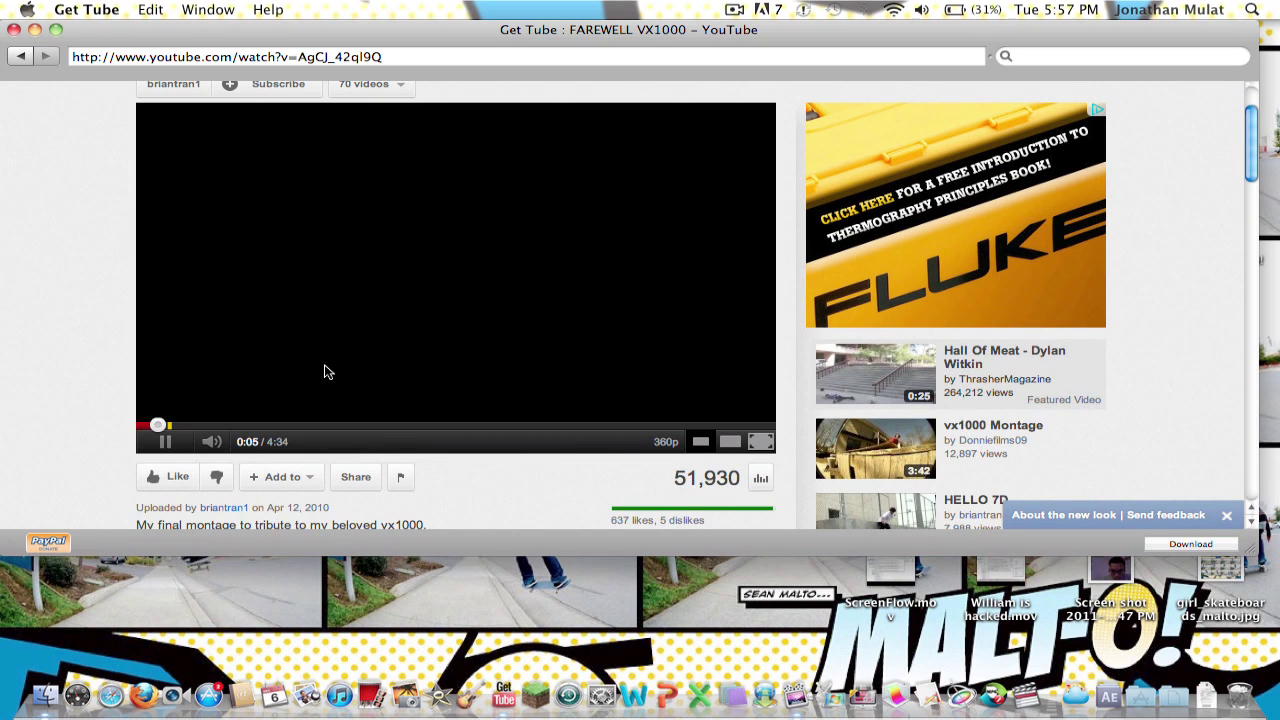
{"action": "left_click", "coordinate": [324, 368]}
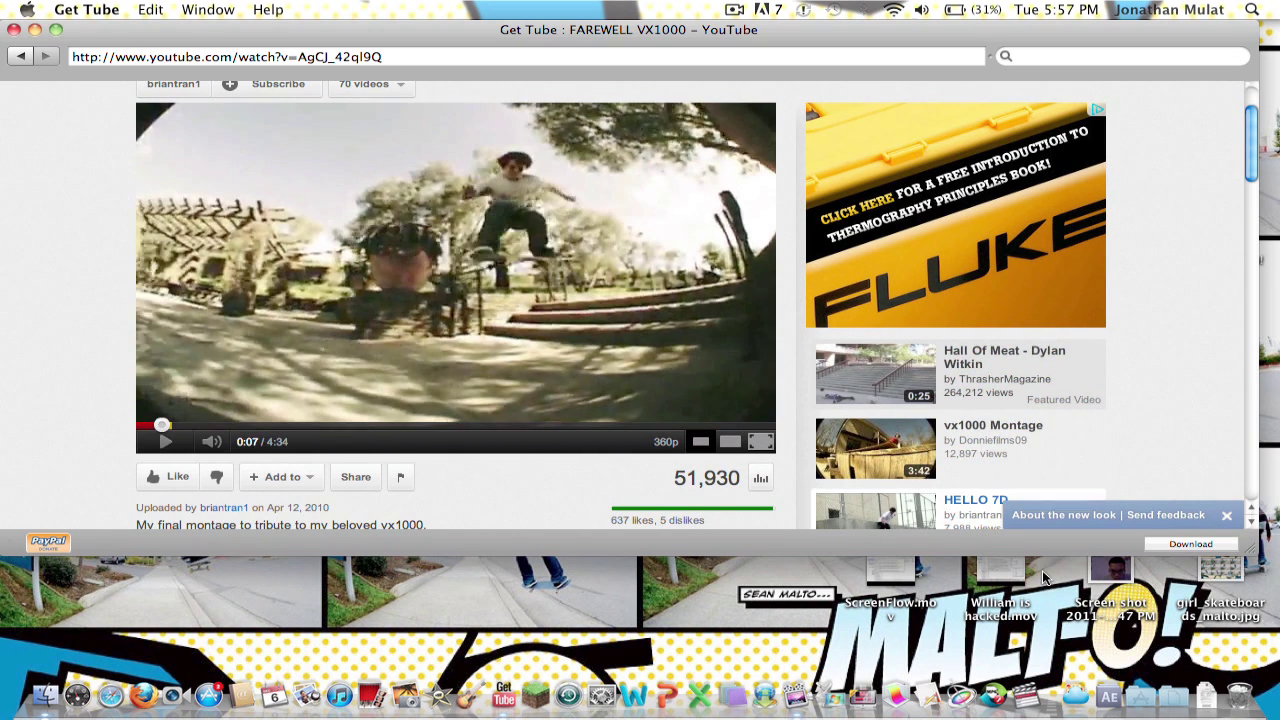
{"action": "left_click_drag", "start_coordinate": [1258, 553], "coordinate": [1277, 506]}
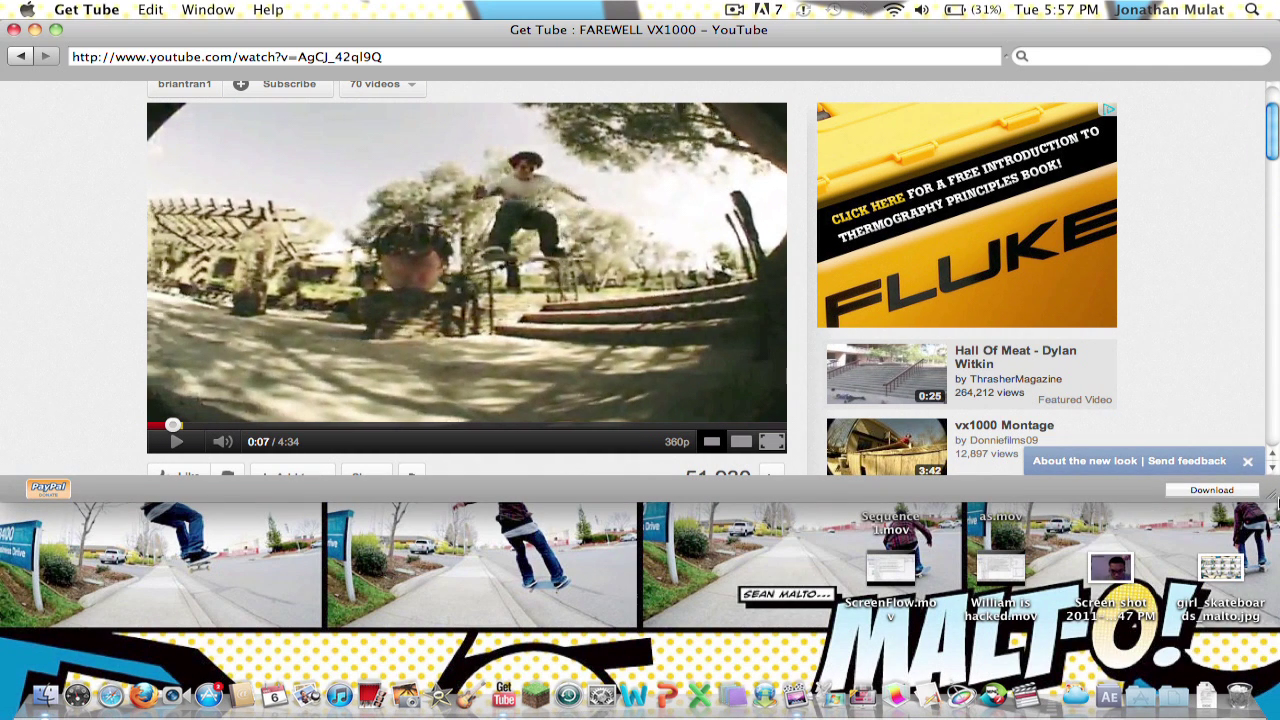
{"action": "left_click", "coordinate": [1222, 491]}
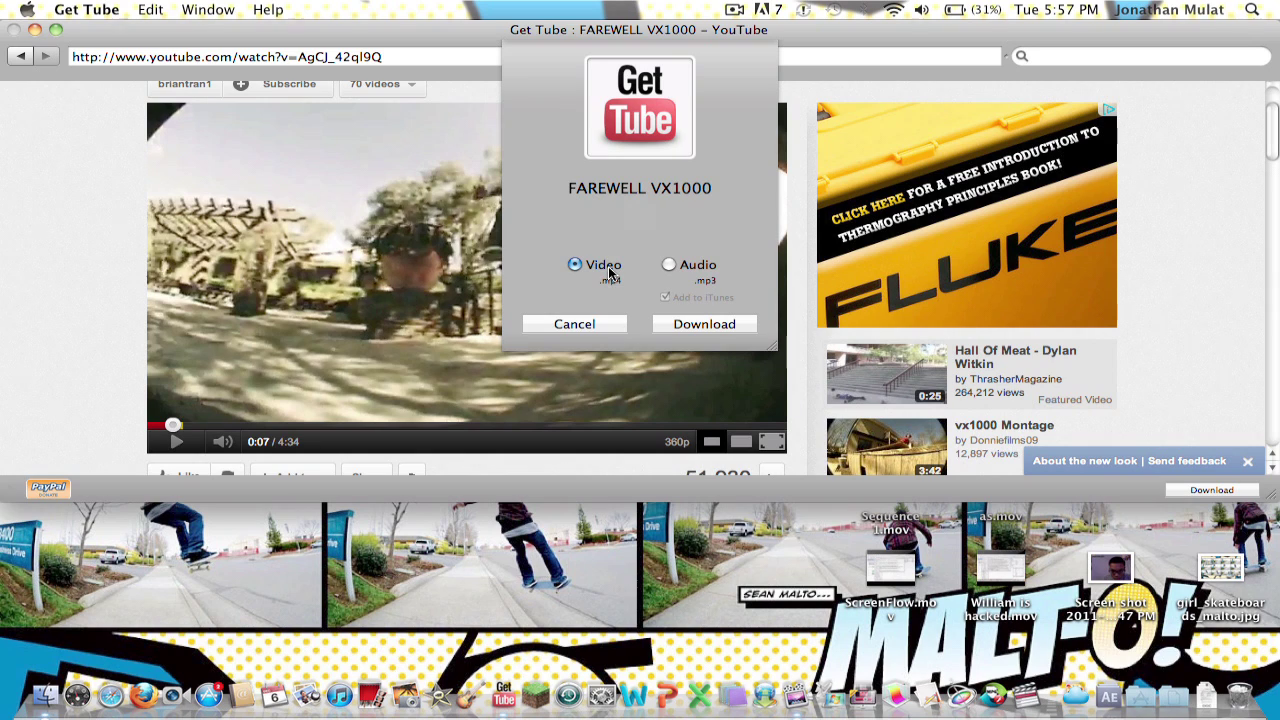
Download FAREWELL VX1000 as a Video .mp4 rather than Audio .mp3
{"action": "left_click", "coordinate": [669, 264]}
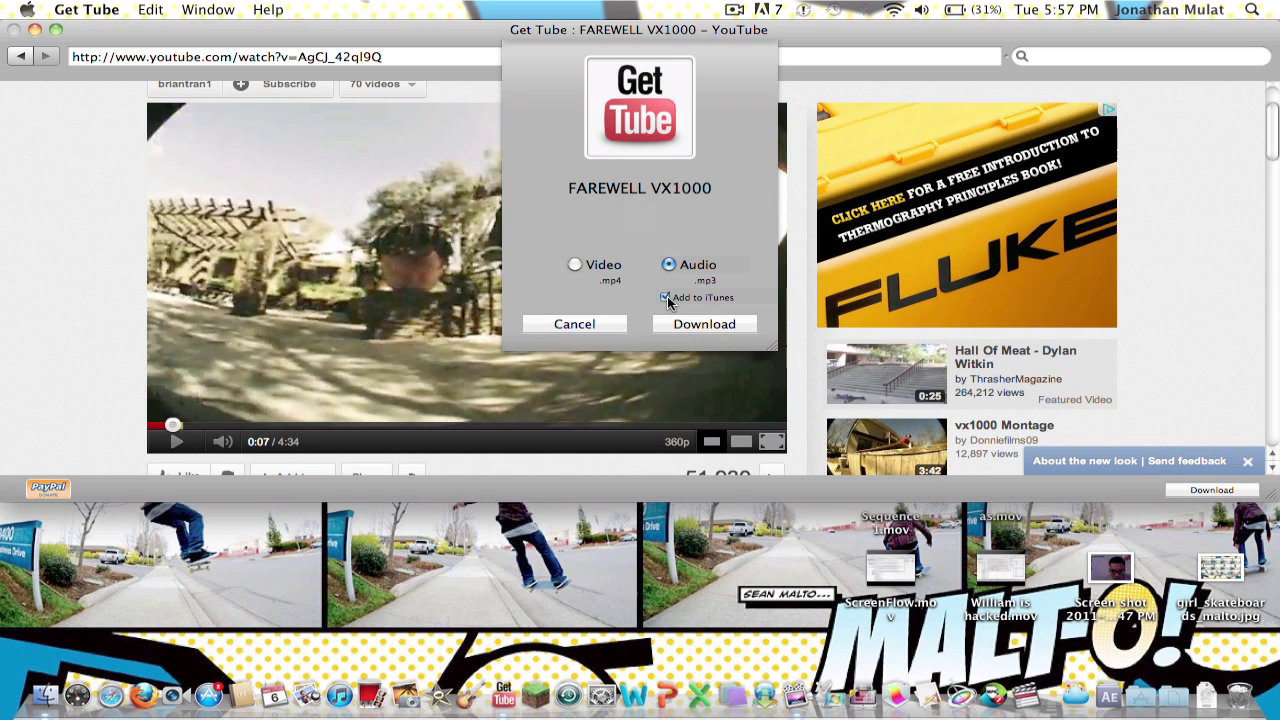
{"action": "left_click", "coordinate": [575, 266]}
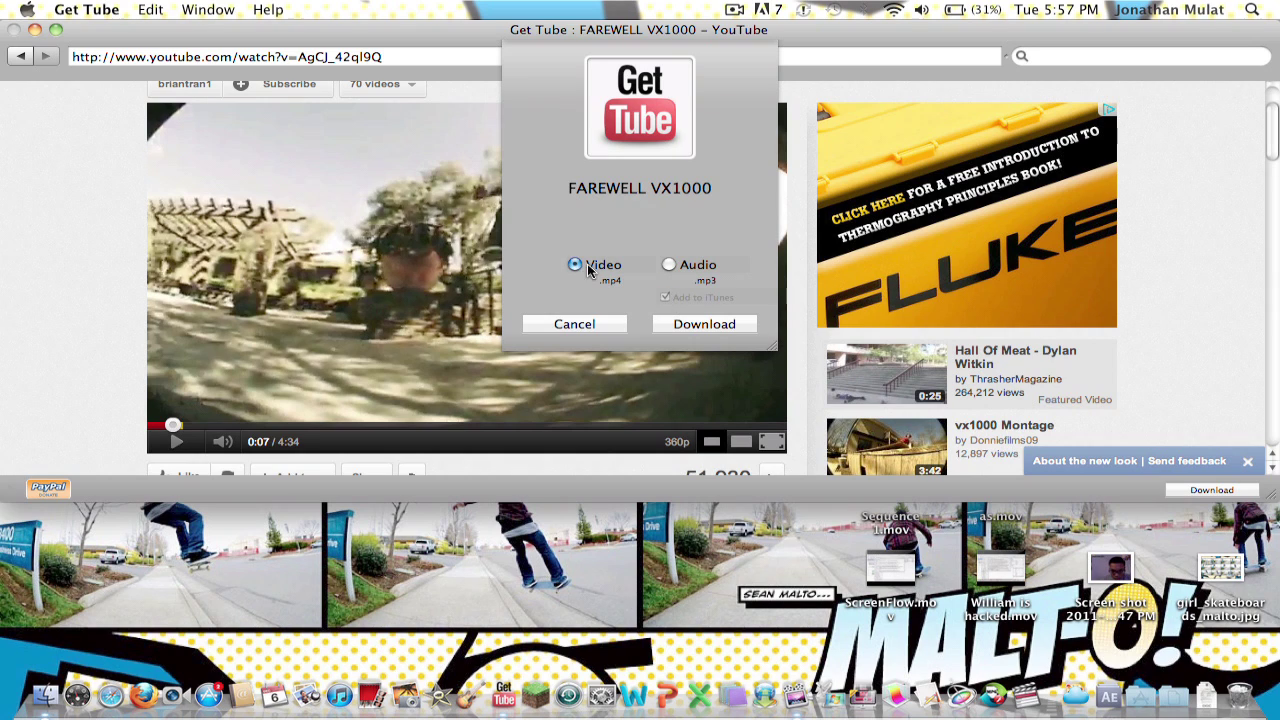
{"action": "left_click", "coordinate": [690, 324]}
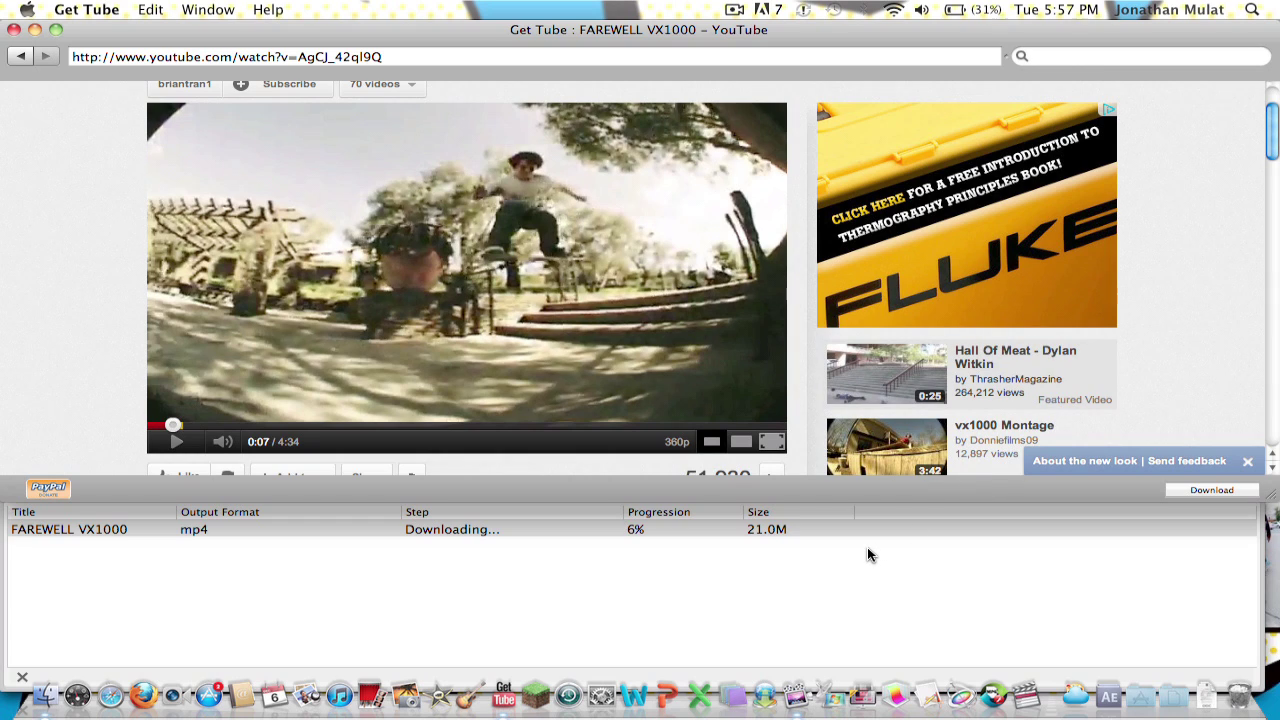
Go to the YouTube homepage and show the desktop once the 21.0M download finishes
{"action": "left_click", "coordinate": [695, 527]}
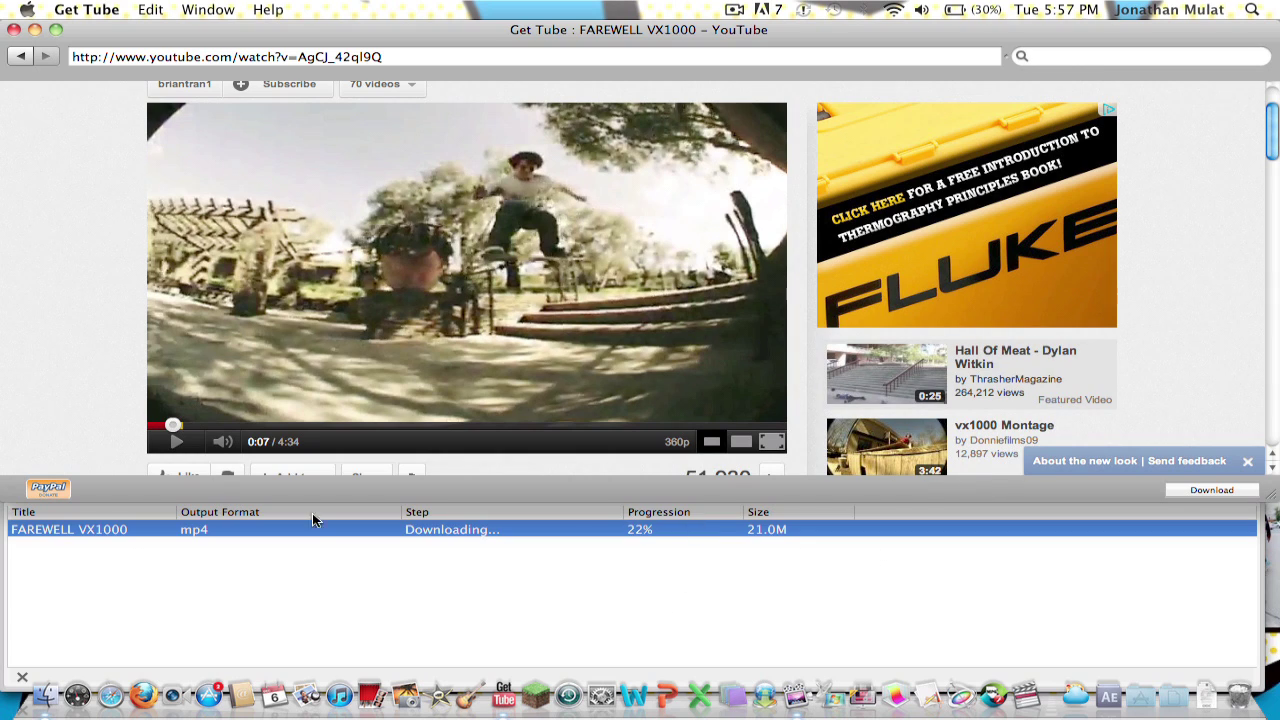
{"action": "left_click", "coordinate": [70, 404]}
{"action": "scroll", "coordinate": [66, 397], "scroll_direction": "up", "scroll_amount": 3}
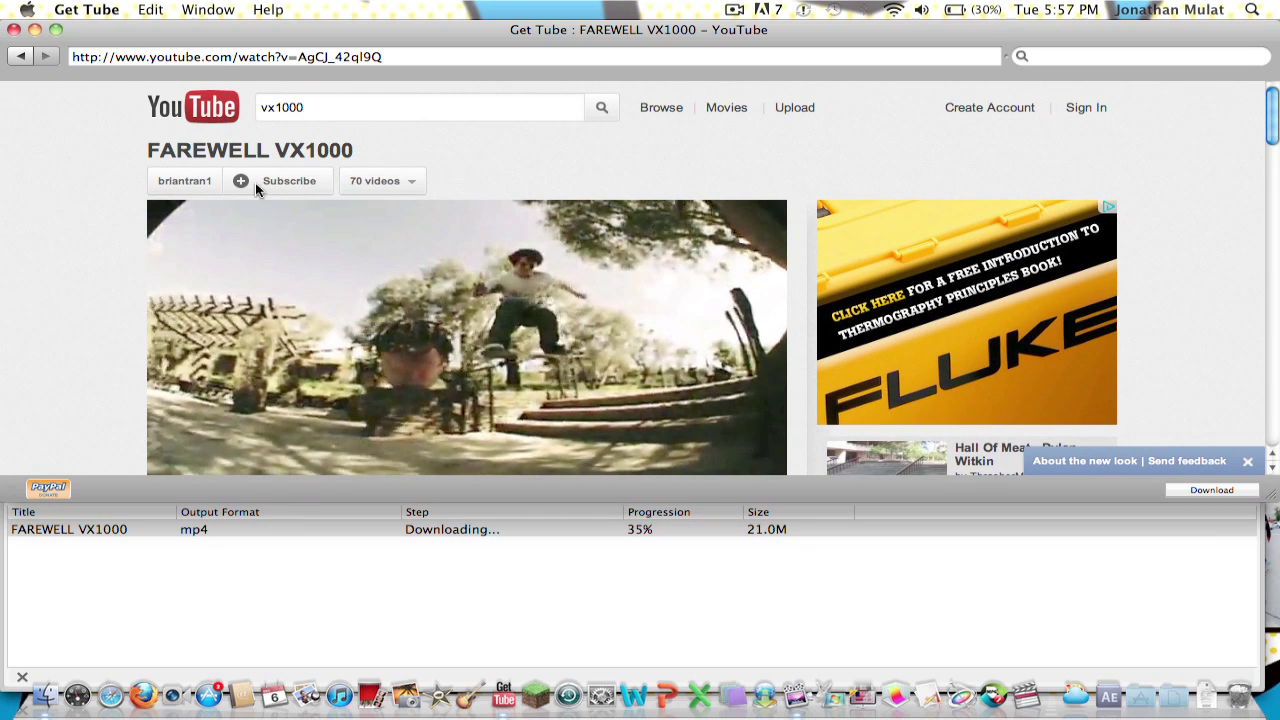
{"action": "double_click", "coordinate": [401, 107]}
{"action": "left_click", "coordinate": [233, 125]}
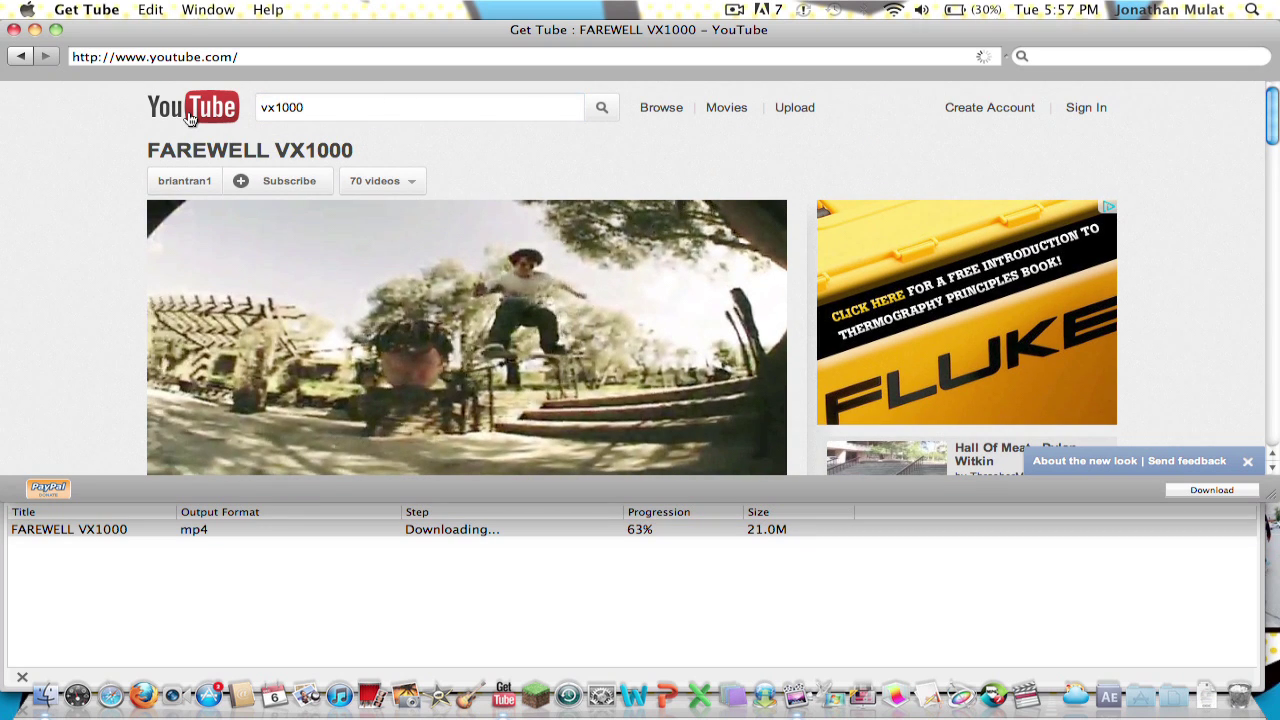
{"action": "scroll", "coordinate": [422, 231], "scroll_direction": "down", "scroll_amount": 5}
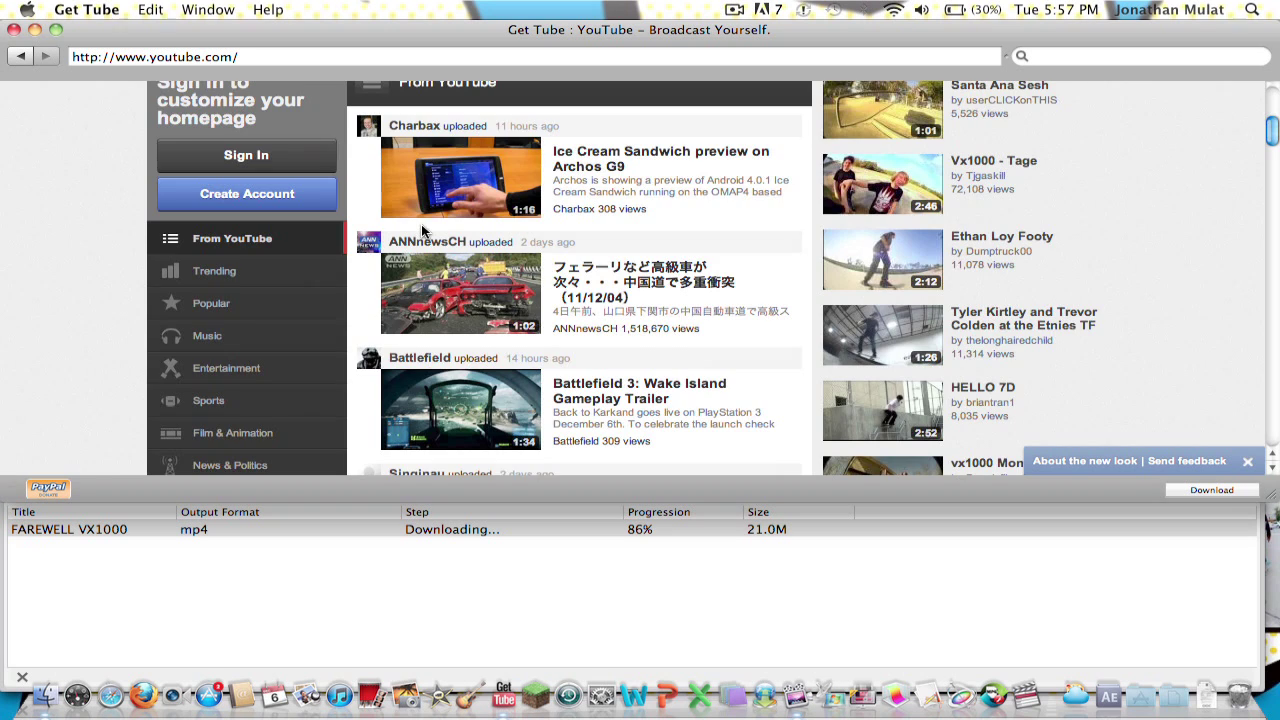
{"action": "scroll", "coordinate": [422, 231], "scroll_direction": "down", "scroll_amount": 6}
{"action": "scroll", "coordinate": [480, 150], "scroll_direction": "up", "scroll_amount": 10}
{"action": "left_click", "coordinate": [505, 110]}
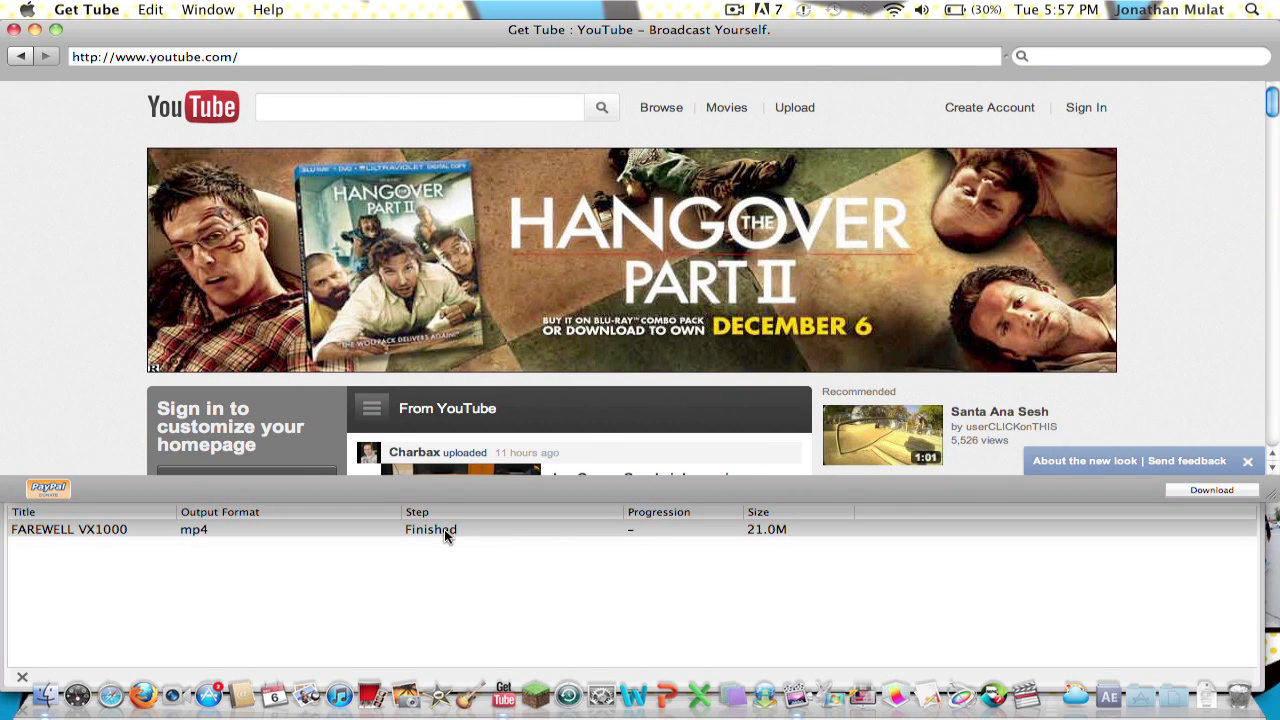
{"action": "key", "text": "F11"}
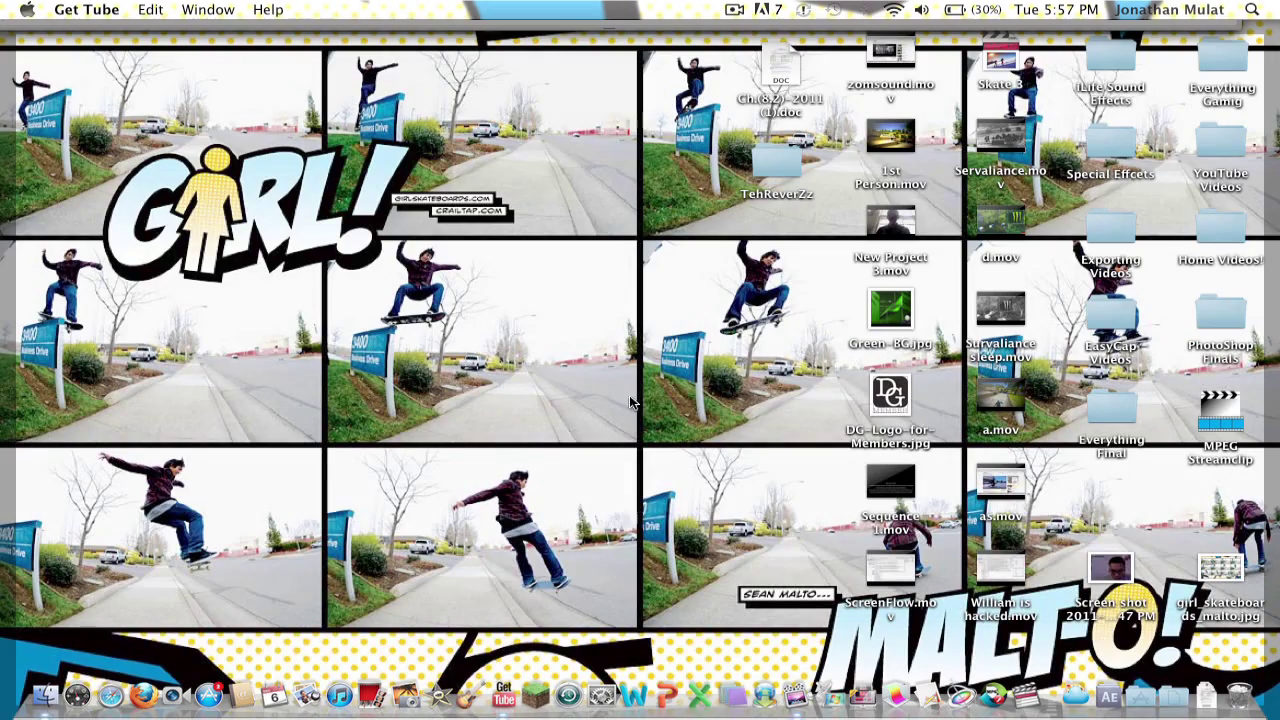
Reveal the desktop and open a new Finder window
{"action": "key", "text": "F11"}
{"action": "key", "text": "F11"}
{"action": "left_click", "coordinate": [47, 698]}
Search Finder for 'Farewe', copy FAREWELL VX1000.mp4 to the desktop, and open it
{"action": "left_click", "coordinate": [842, 332]}
{"action": "type", "text": "Farew"}
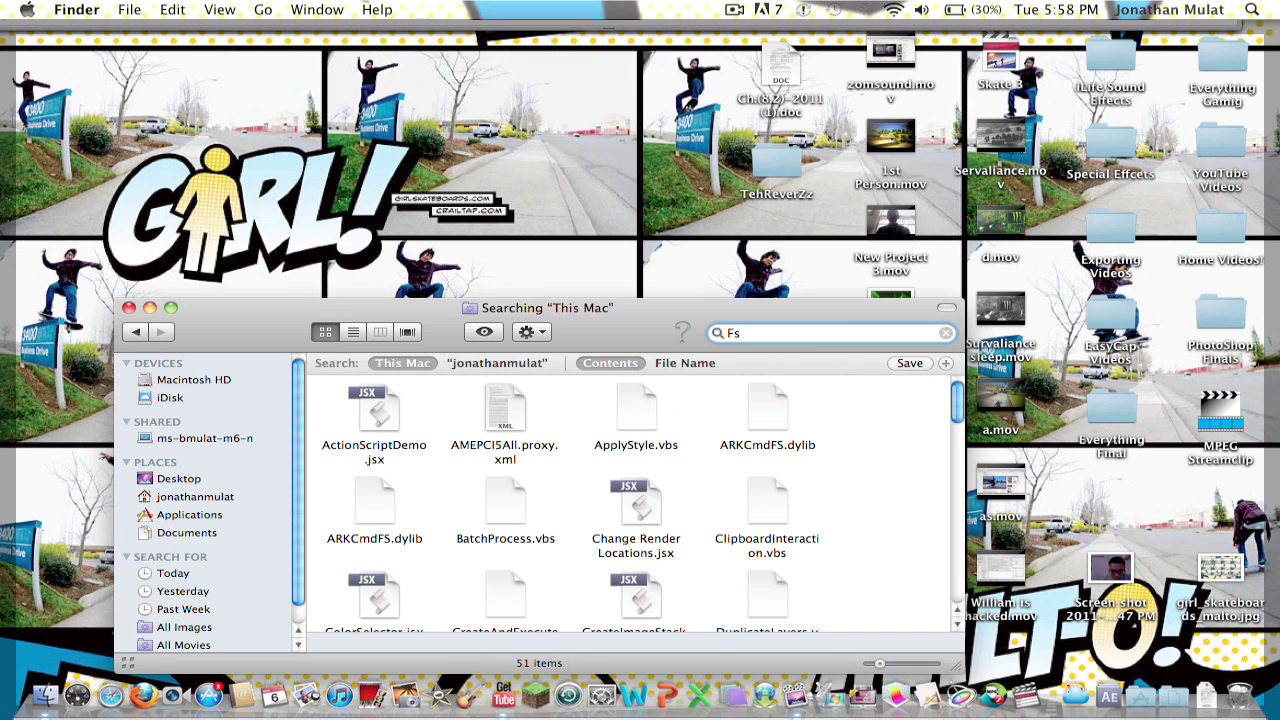
{"action": "type", "text": "e"}
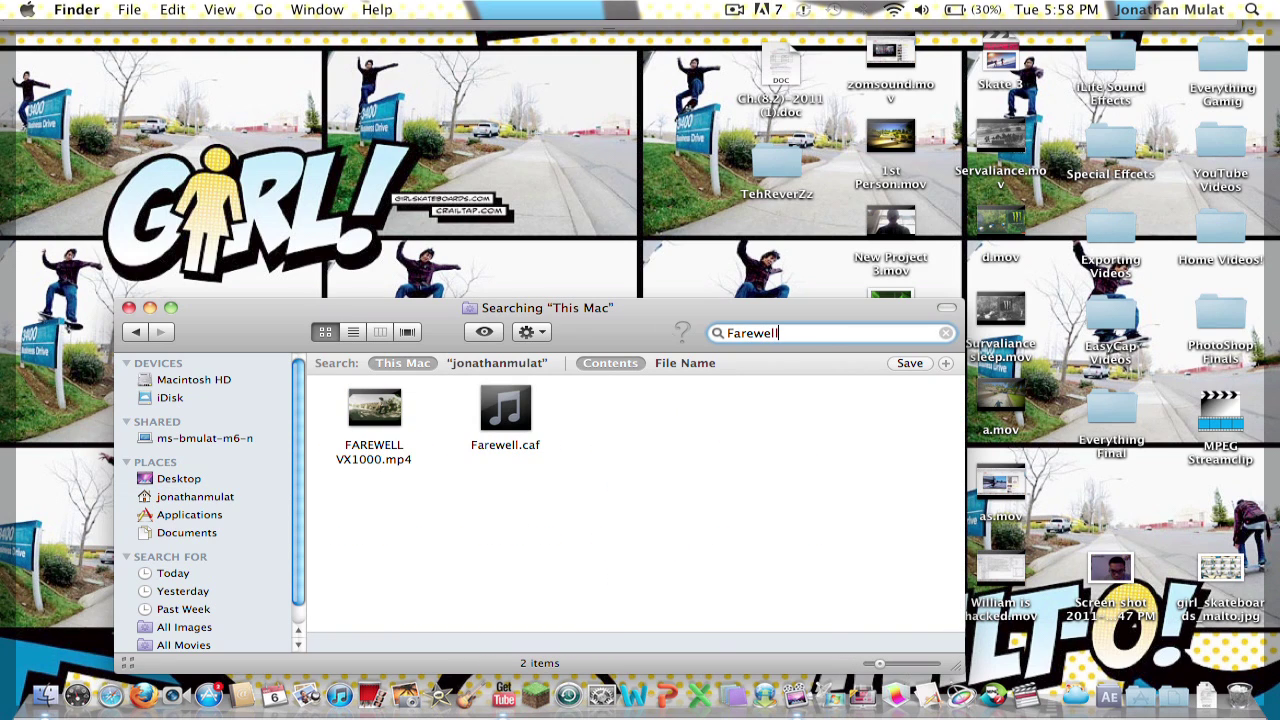
{"action": "left_click_drag", "start_coordinate": [374, 410], "coordinate": [568, 170]}
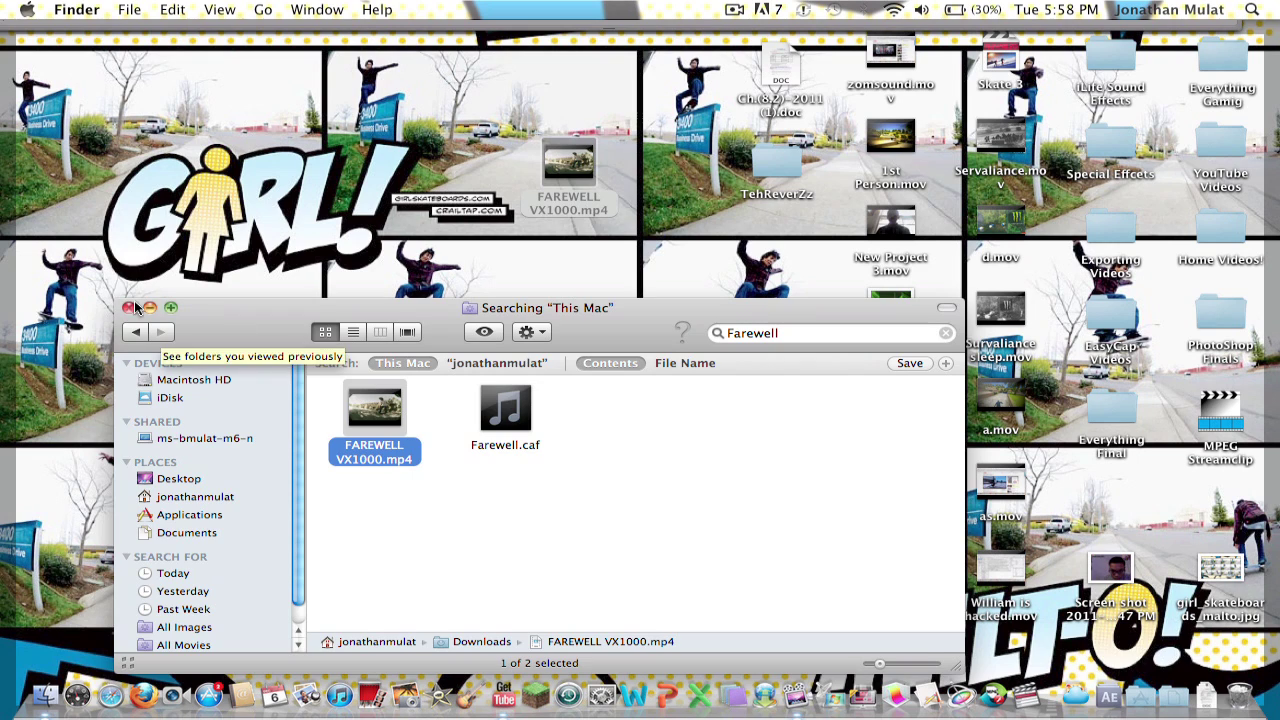
{"action": "left_click", "coordinate": [130, 307]}
{"action": "double_click", "coordinate": [554, 179]}
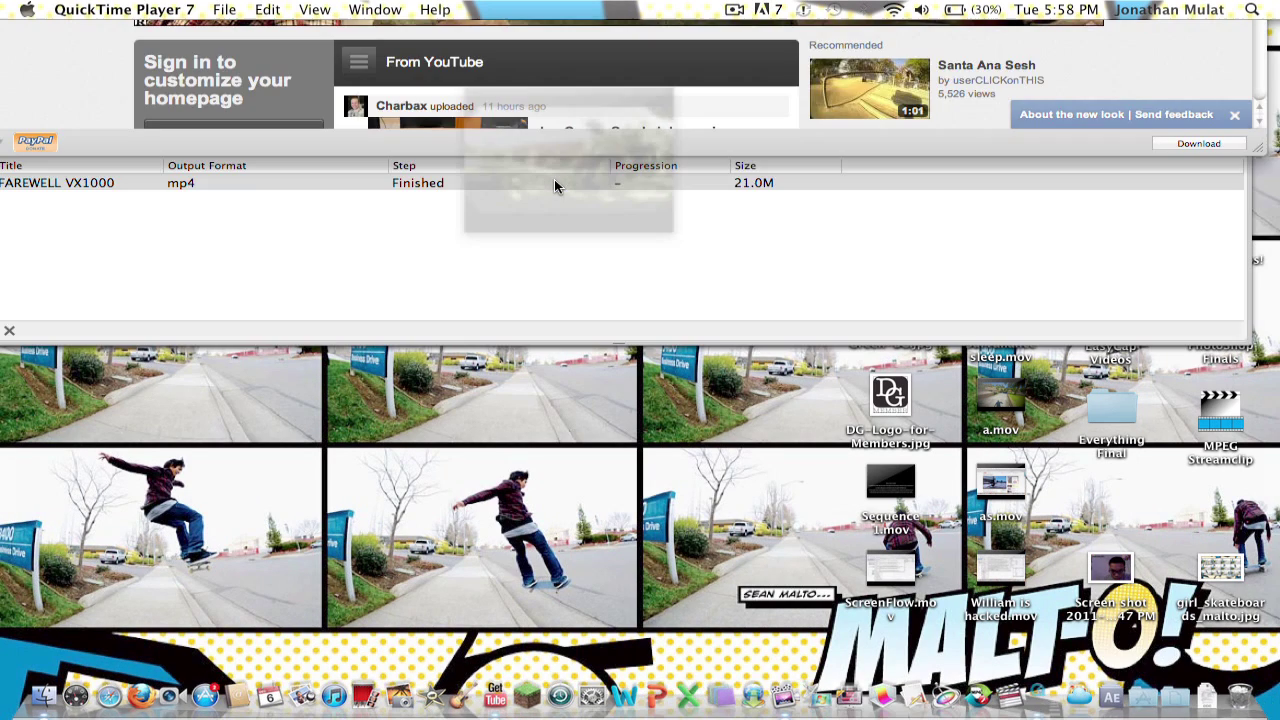
Play FAREWELL VX1000.mp4, skip to about 0:57, and quit QuickTime Player 7
{"action": "left_click", "coordinate": [263, 353]}
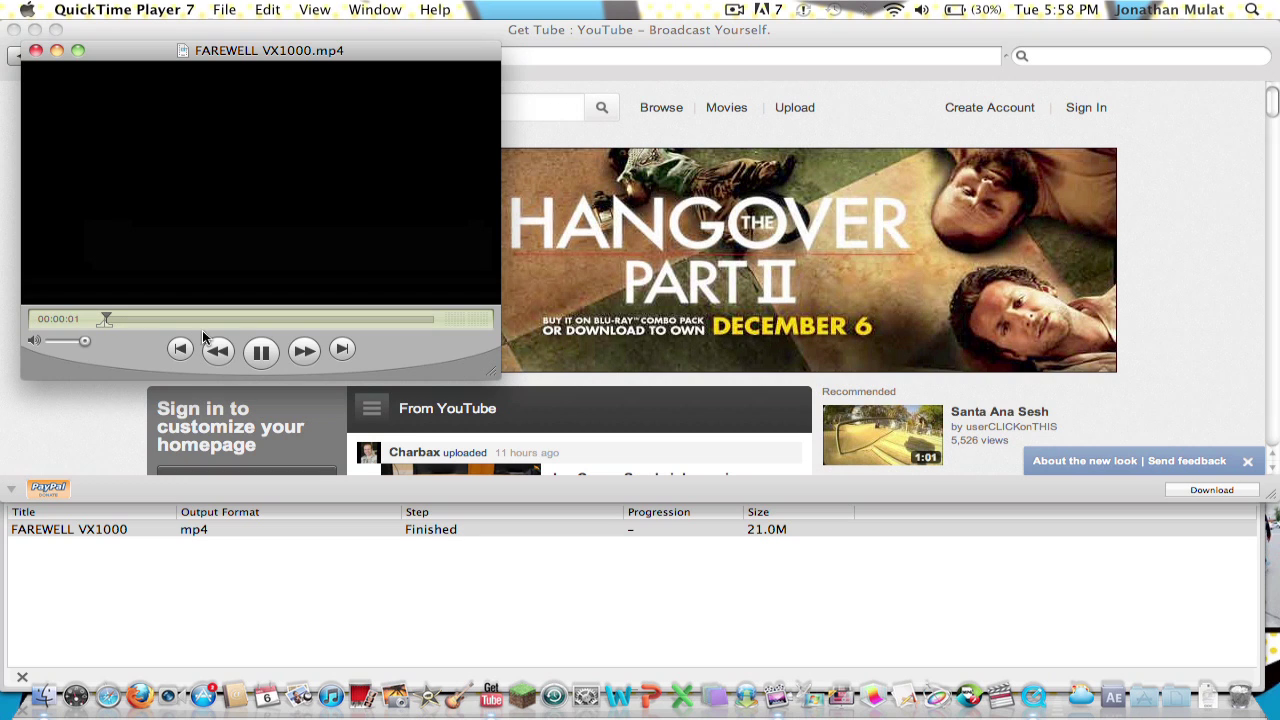
{"action": "left_click", "coordinate": [171, 318]}
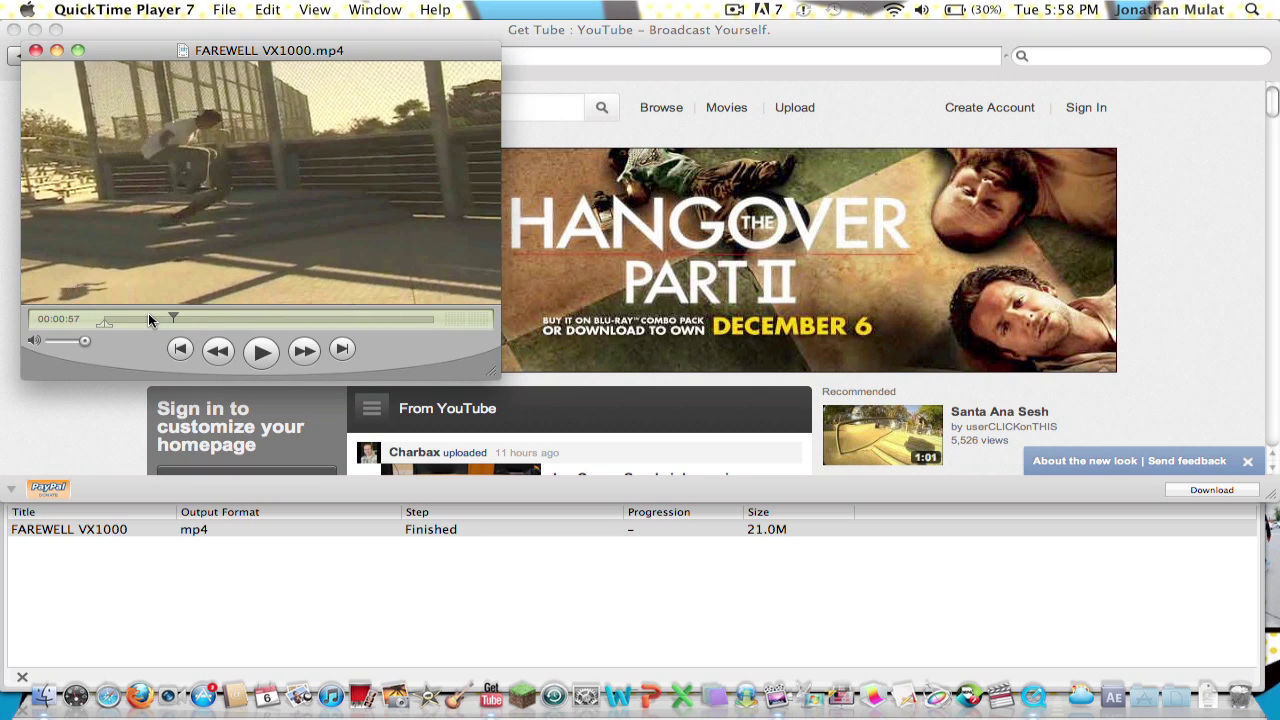
{"action": "key", "text": "super+q"}
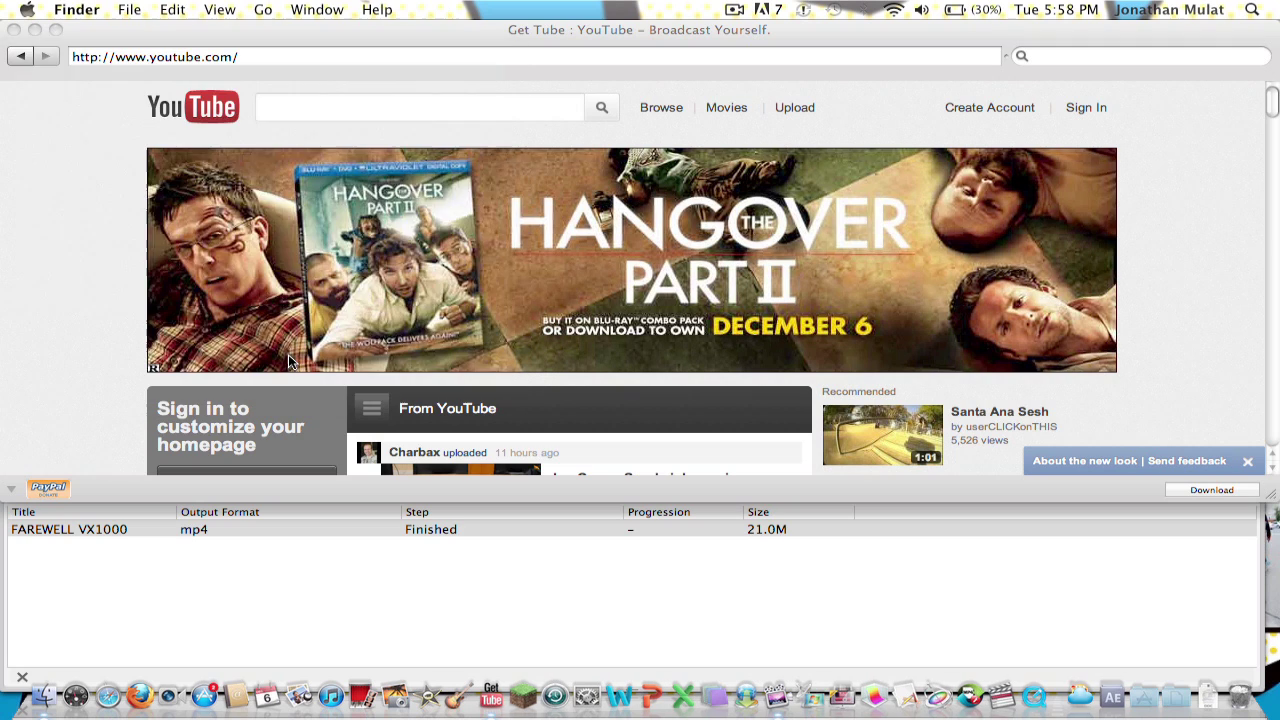
{"action": "key", "text": "super+alt+h"}
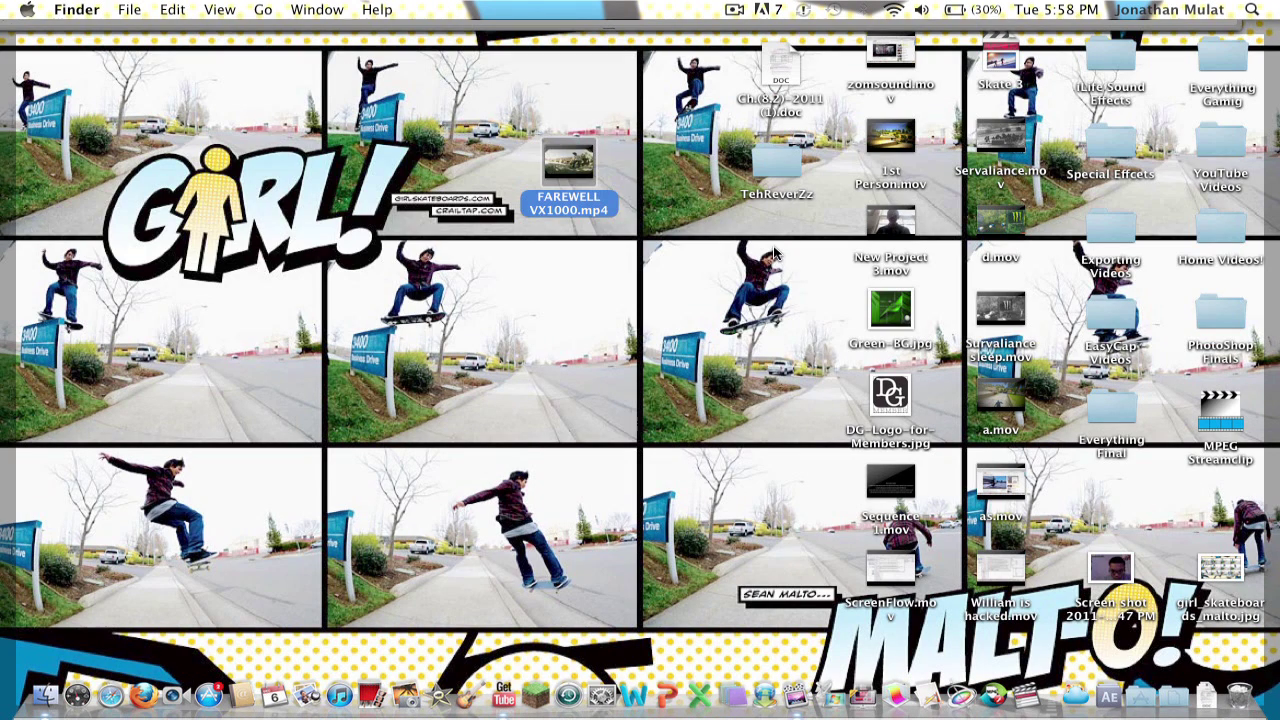
{"action": "right_click", "coordinate": [562, 167]}
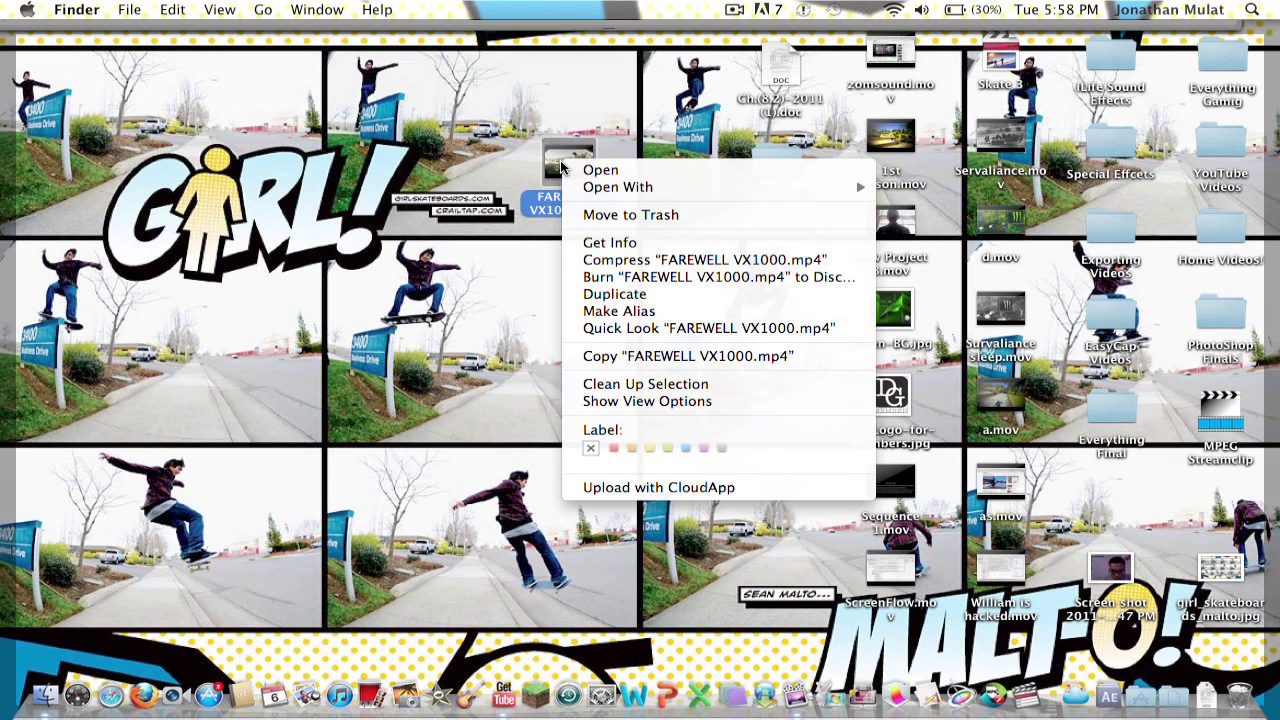
{"action": "mouse_move", "coordinate": [640, 192]}
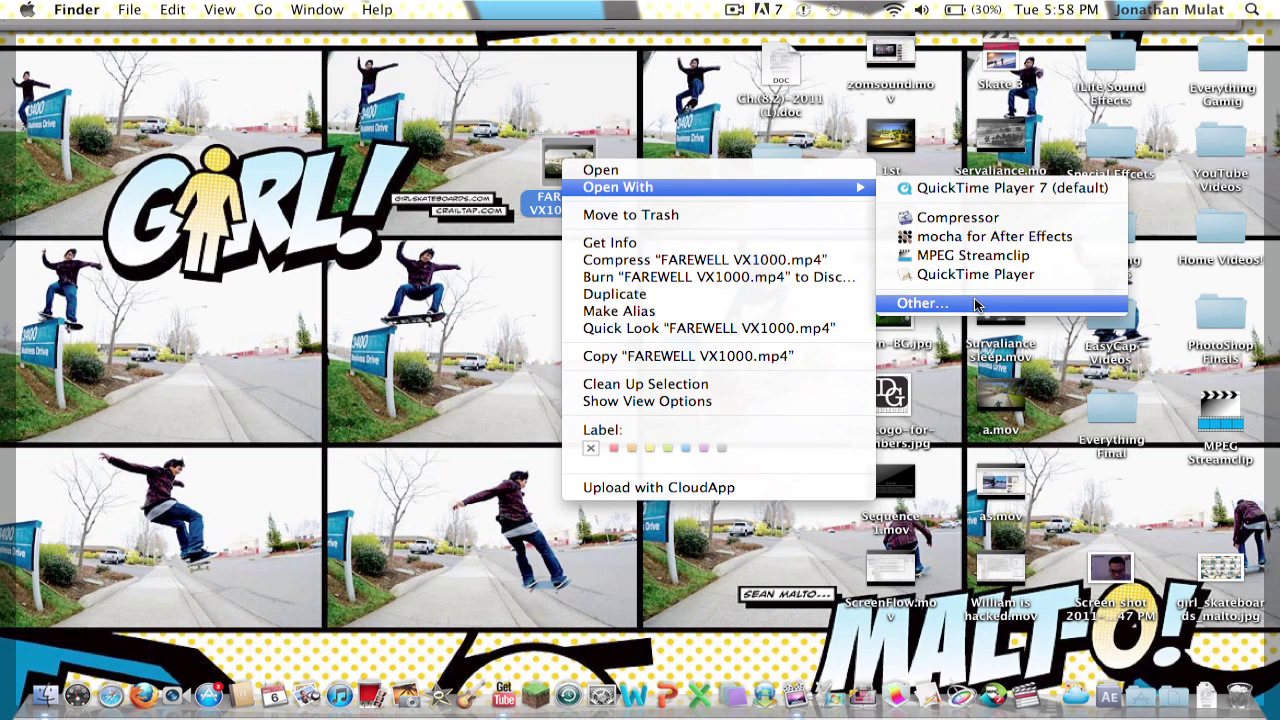
{"action": "left_click", "coordinate": [925, 303]}
{"action": "left_click", "coordinate": [843, 162]}
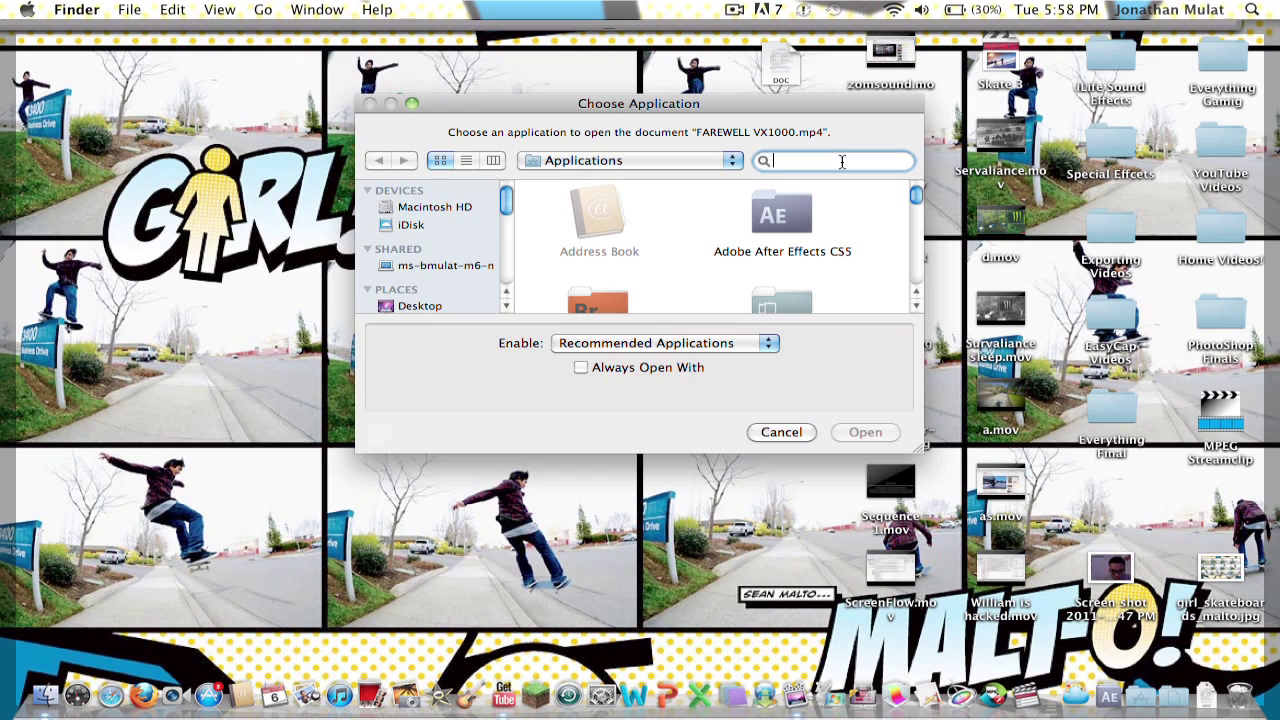
{"action": "left_click", "coordinate": [781, 432]}
{"action": "key", "text": "F11"}
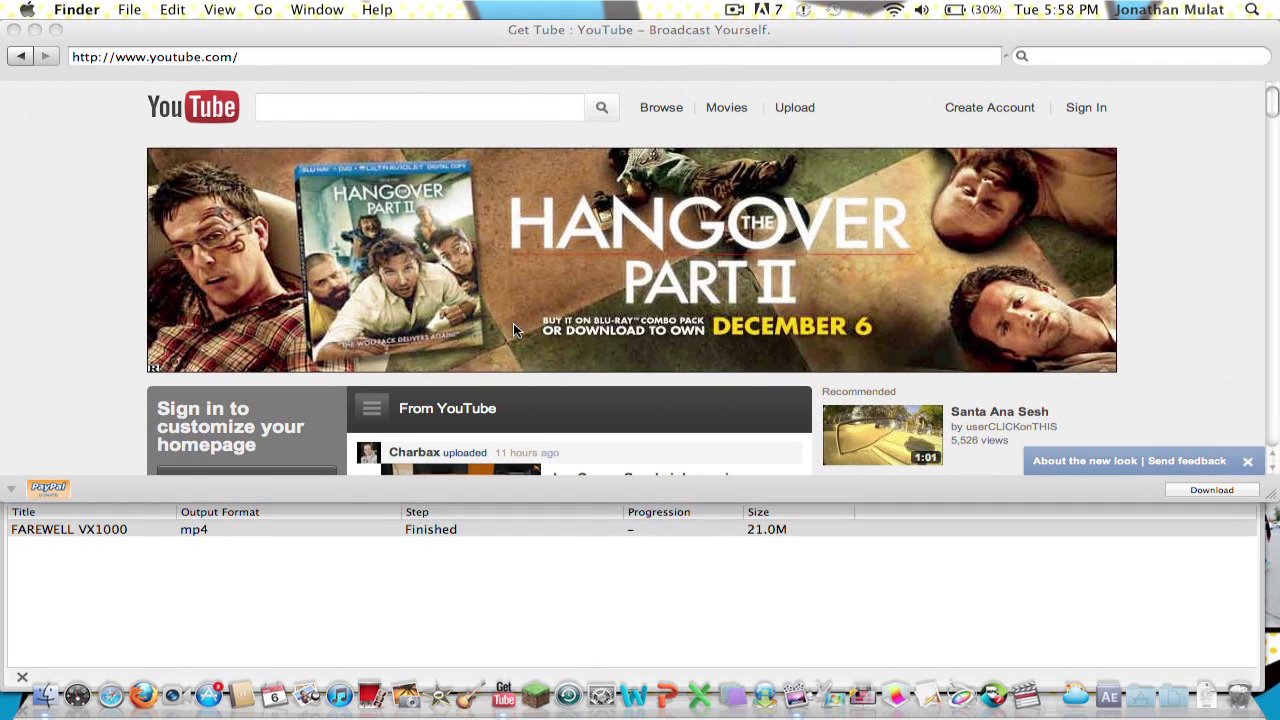
{"action": "left_click", "coordinate": [397, 107]}
Search YouTube for 'do it like boerne', open the first result, and download it as Video (.mp4)
{"action": "left_click", "coordinate": [397, 107]}
{"action": "type", "text": "do it li"}
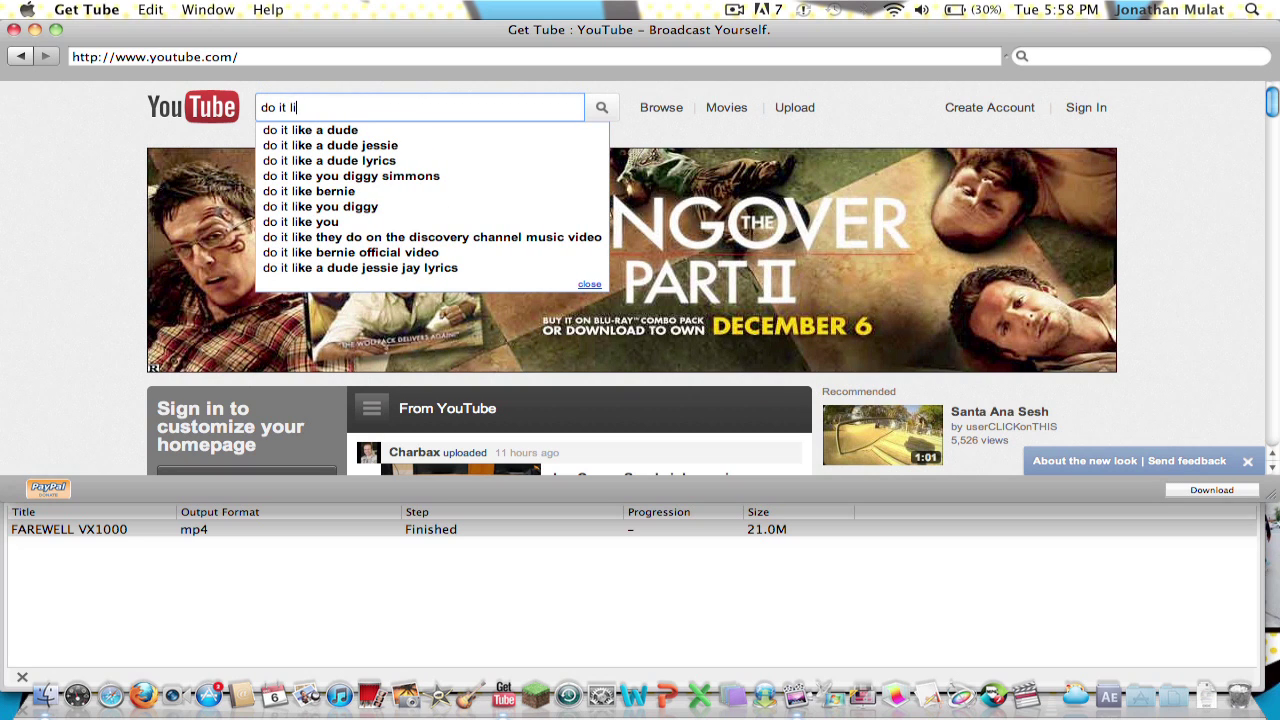
{"action": "type", "text": "ke boerne"}
{"action": "key", "text": "Return"}
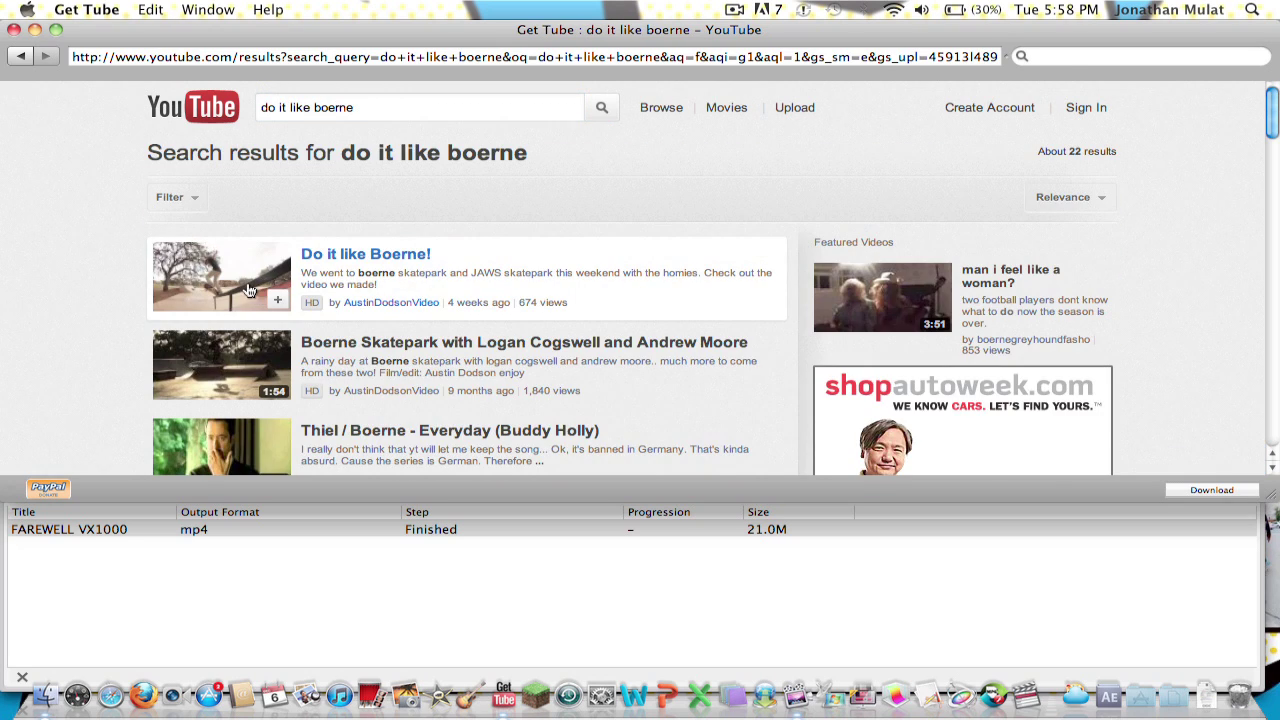
{"action": "left_click", "coordinate": [247, 289]}
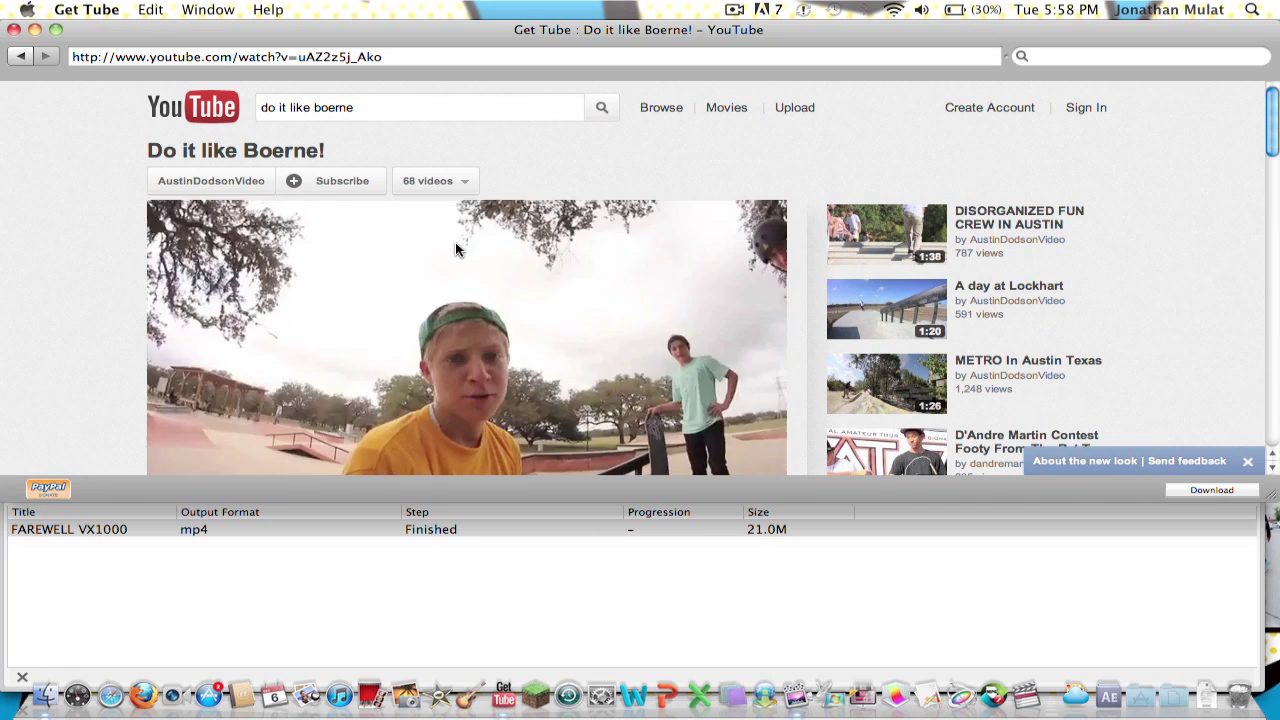
{"action": "left_click", "coordinate": [1184, 489]}
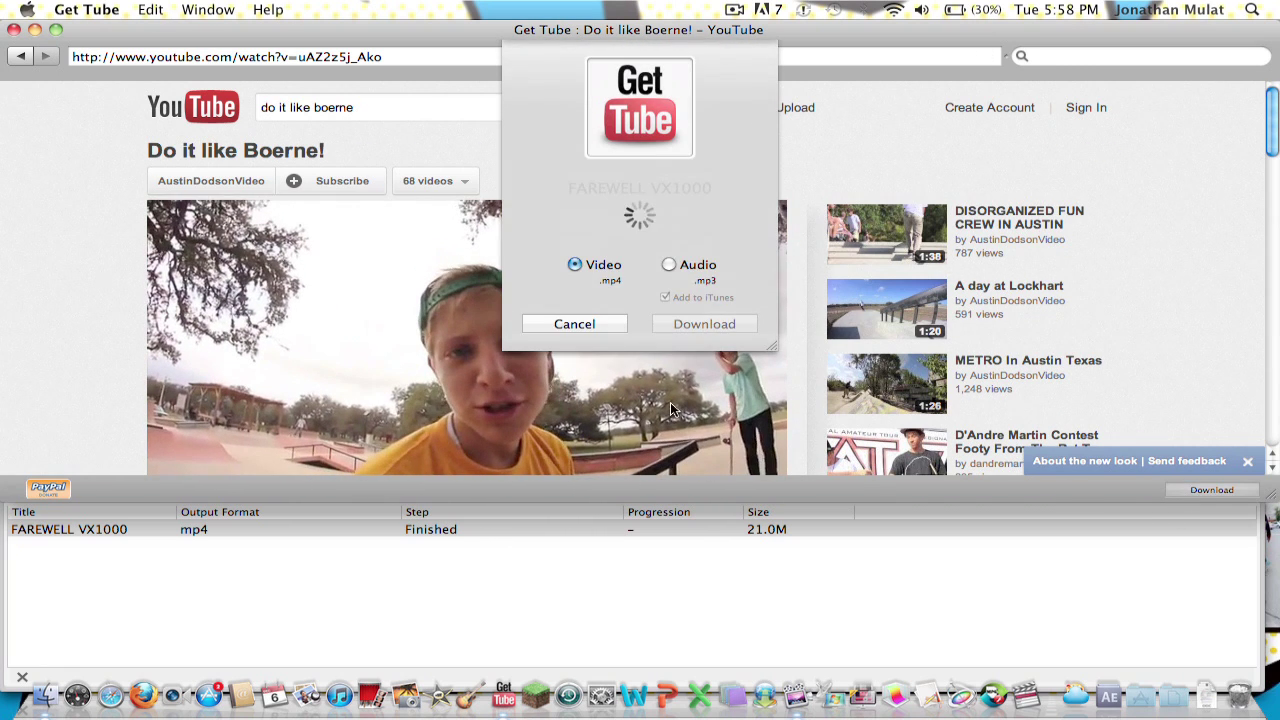
{"action": "left_click", "coordinate": [731, 322]}
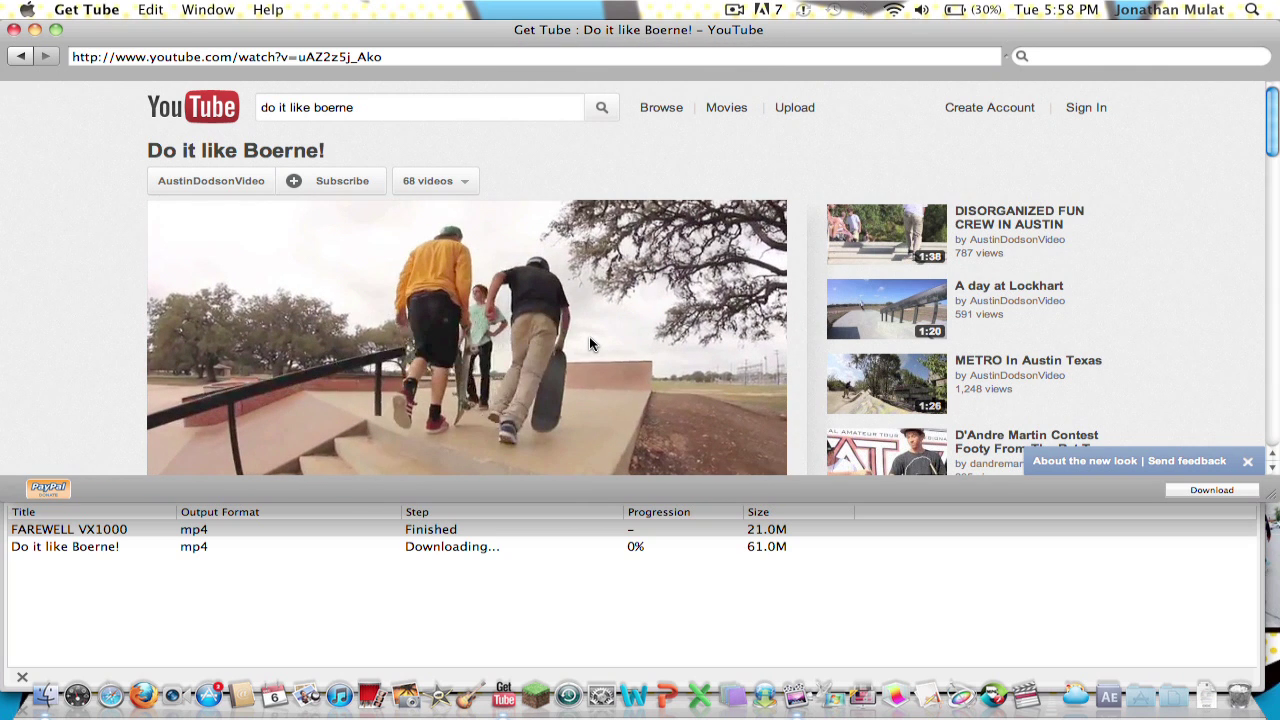
Watch the download list until the 'Do it like Boerne!' row shows Finished at 61.0M
{"action": "scroll", "coordinate": [558, 314], "scroll_direction": "down", "scroll_amount": 2}
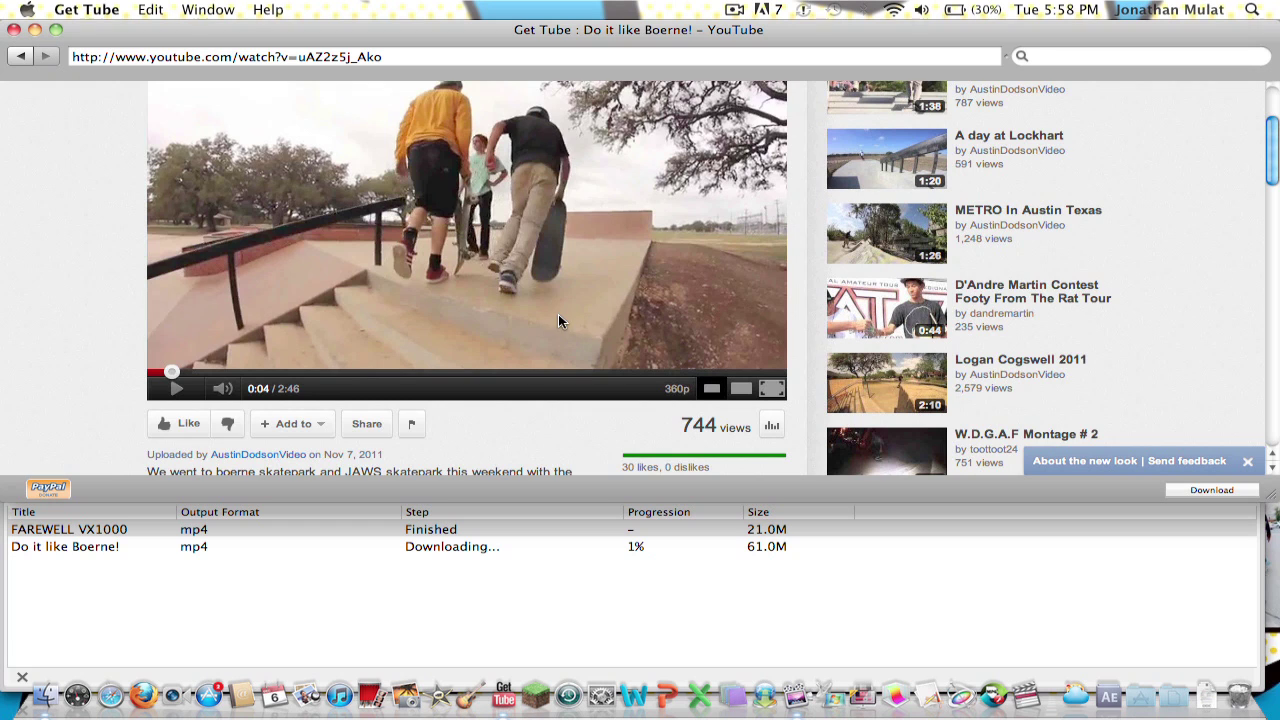
{"action": "scroll", "coordinate": [596, 330], "scroll_direction": "up", "scroll_amount": 2}
{"action": "scroll", "coordinate": [596, 330], "scroll_direction": "down", "scroll_amount": 4}
{"action": "scroll", "coordinate": [596, 330], "scroll_direction": "up", "scroll_amount": 5}
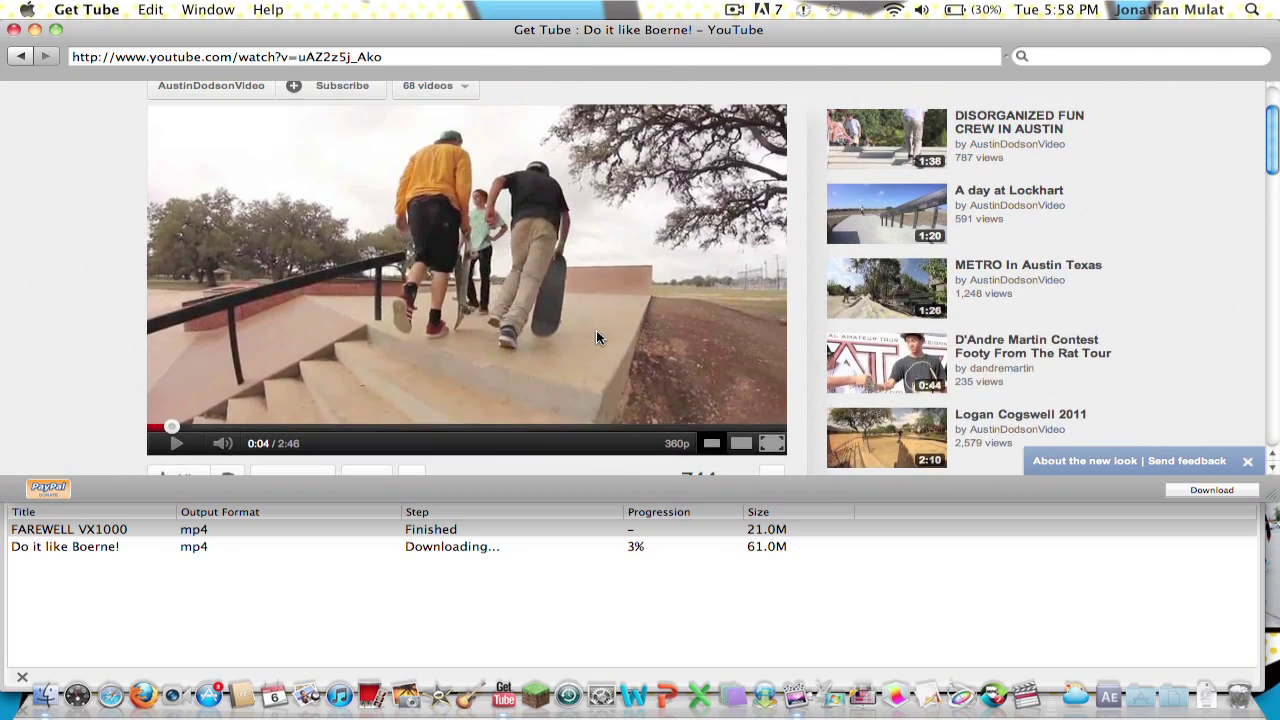
{"action": "scroll", "coordinate": [596, 330], "scroll_direction": "down", "scroll_amount": 3}
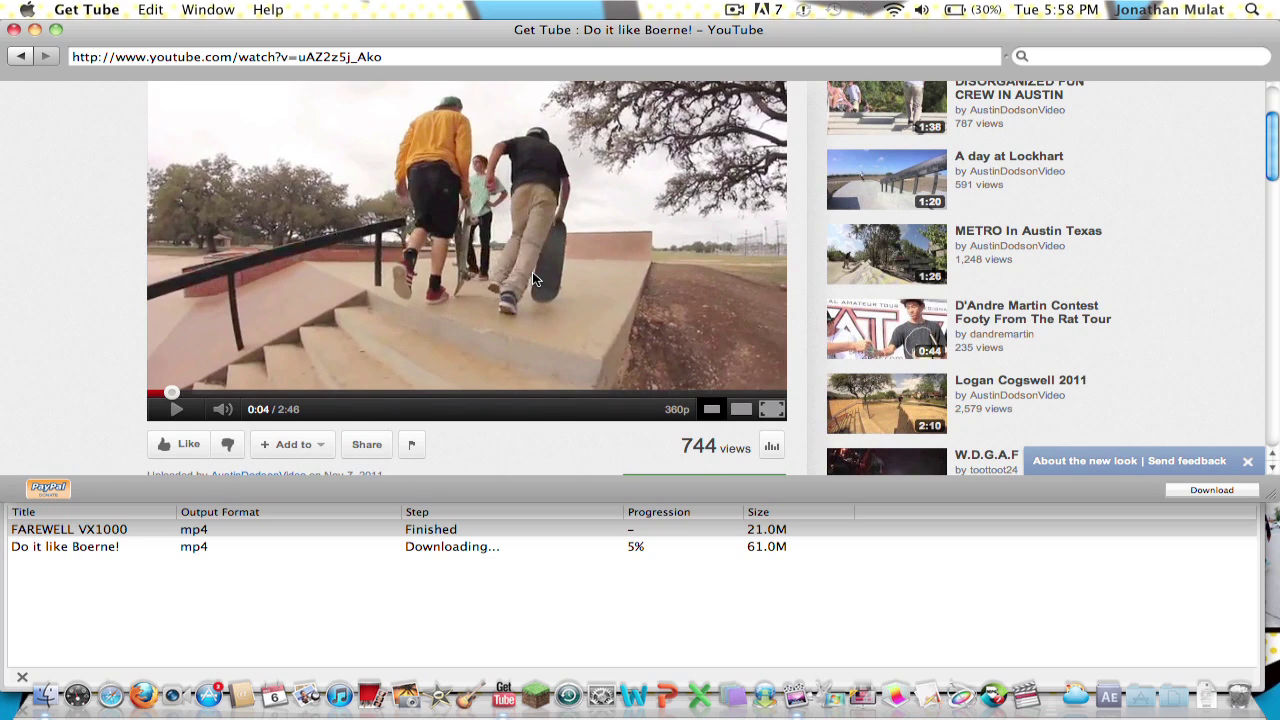
{"action": "left_click", "coordinate": [222, 528]}
{"action": "left_click", "coordinate": [198, 546]}
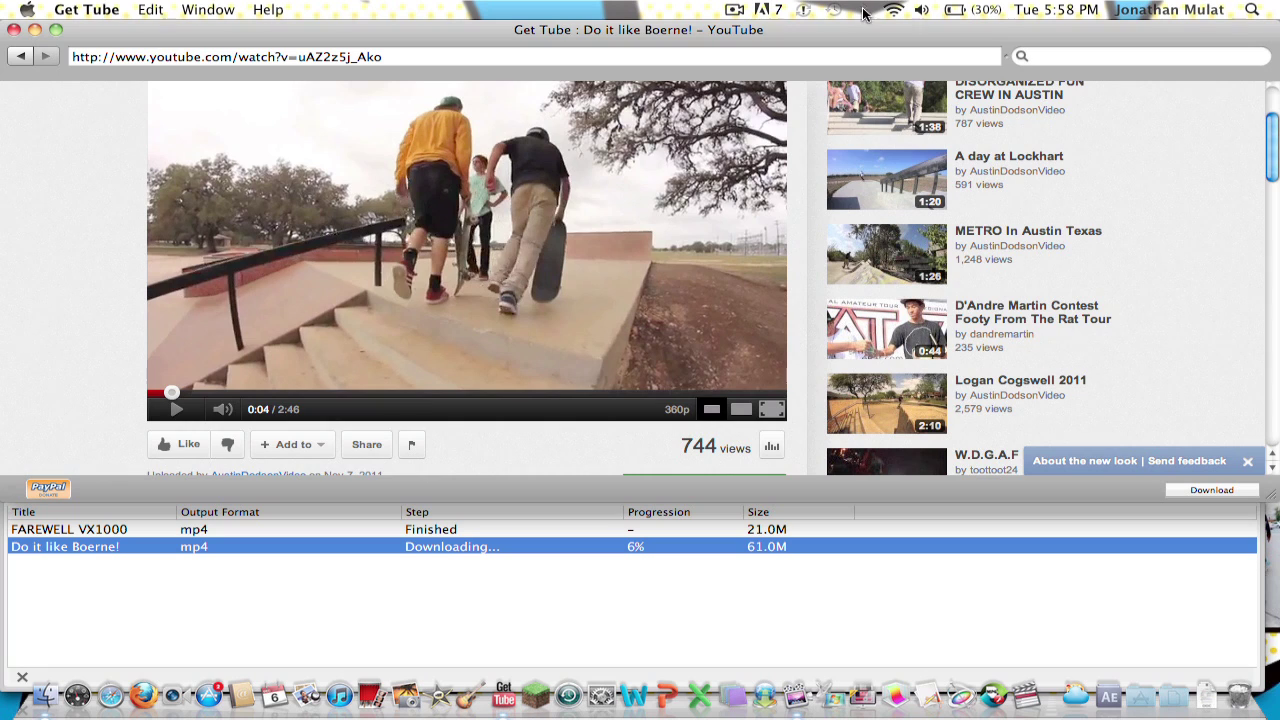
Open a Finder window on the home folder
{"action": "left_click", "coordinate": [738, 11]}
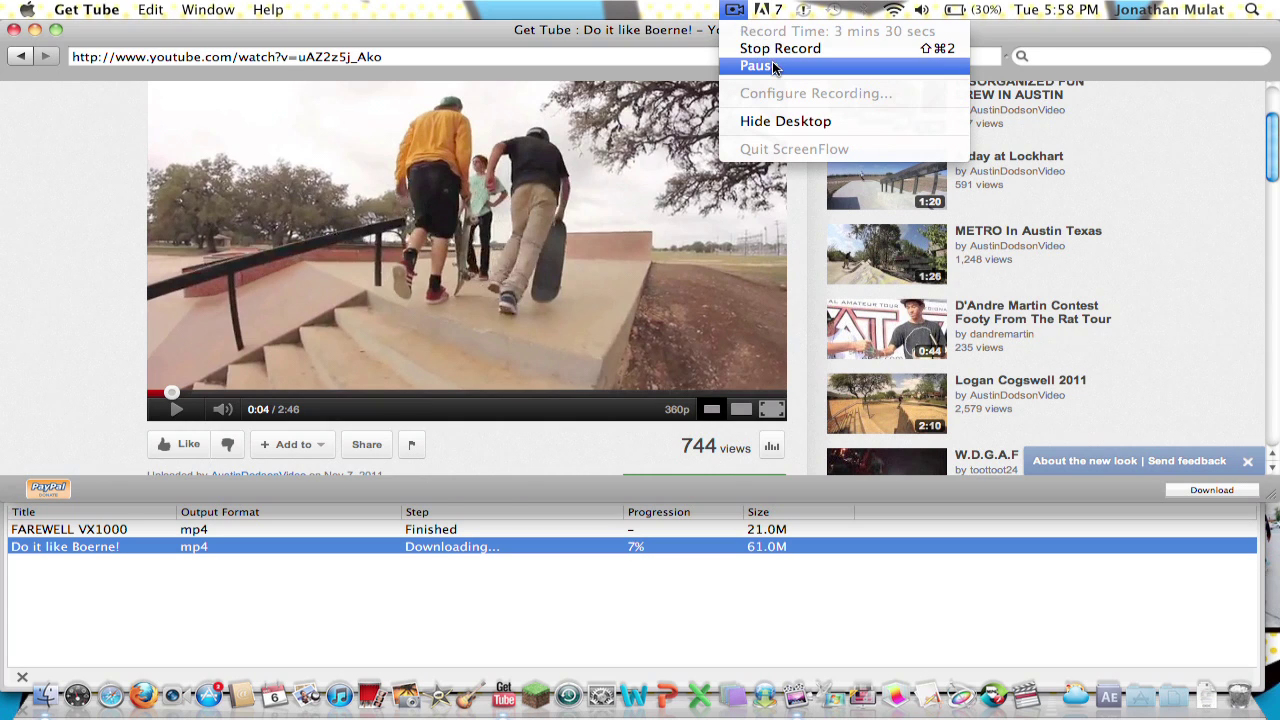
{"action": "left_click", "coordinate": [758, 65]}
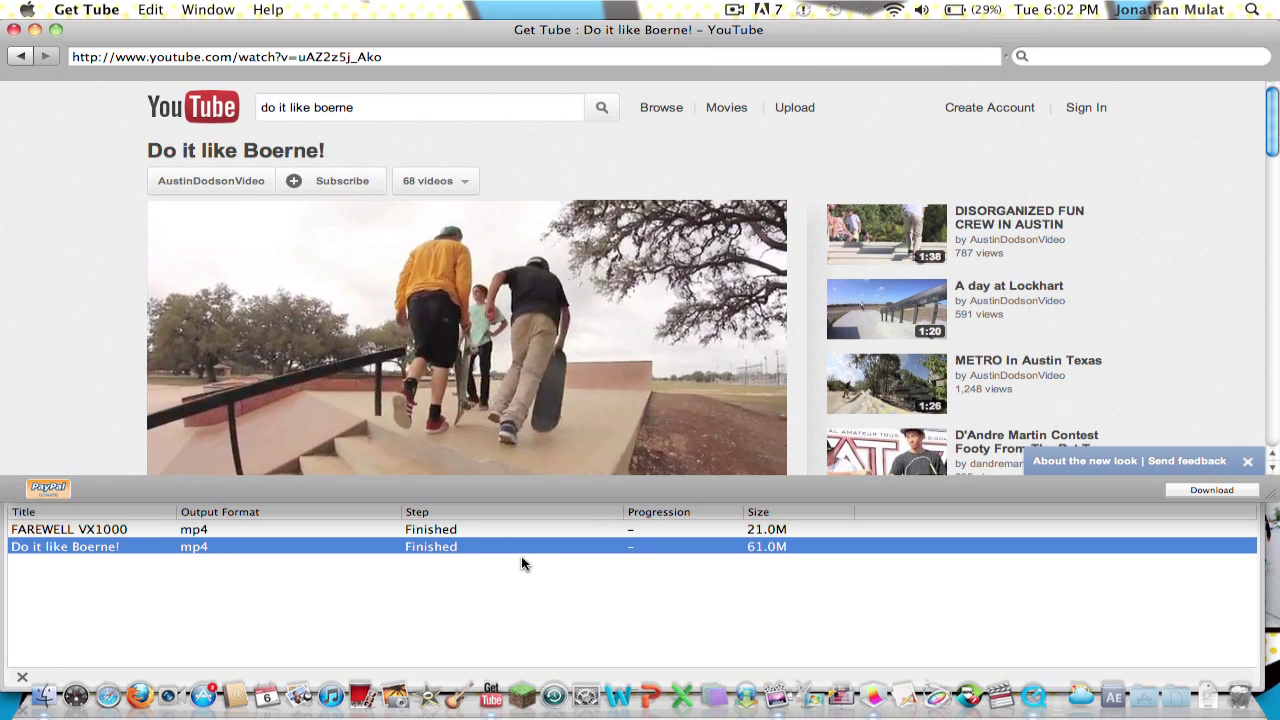
{"action": "left_click", "coordinate": [44, 696]}
Search Finder for 'do it like boer' and open Do it like Boerne!.mp4 in QuickTime Player 7
{"action": "left_click", "coordinate": [860, 338]}
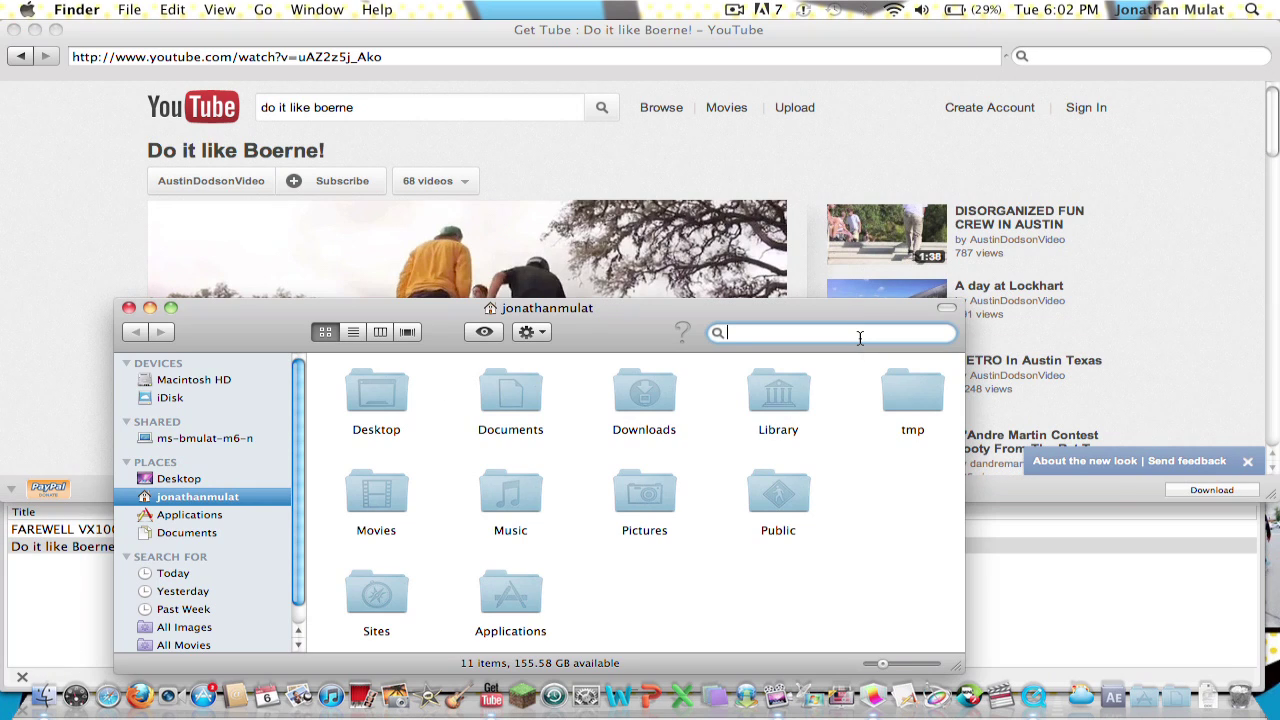
{"action": "type", "text": "do it like boer"}
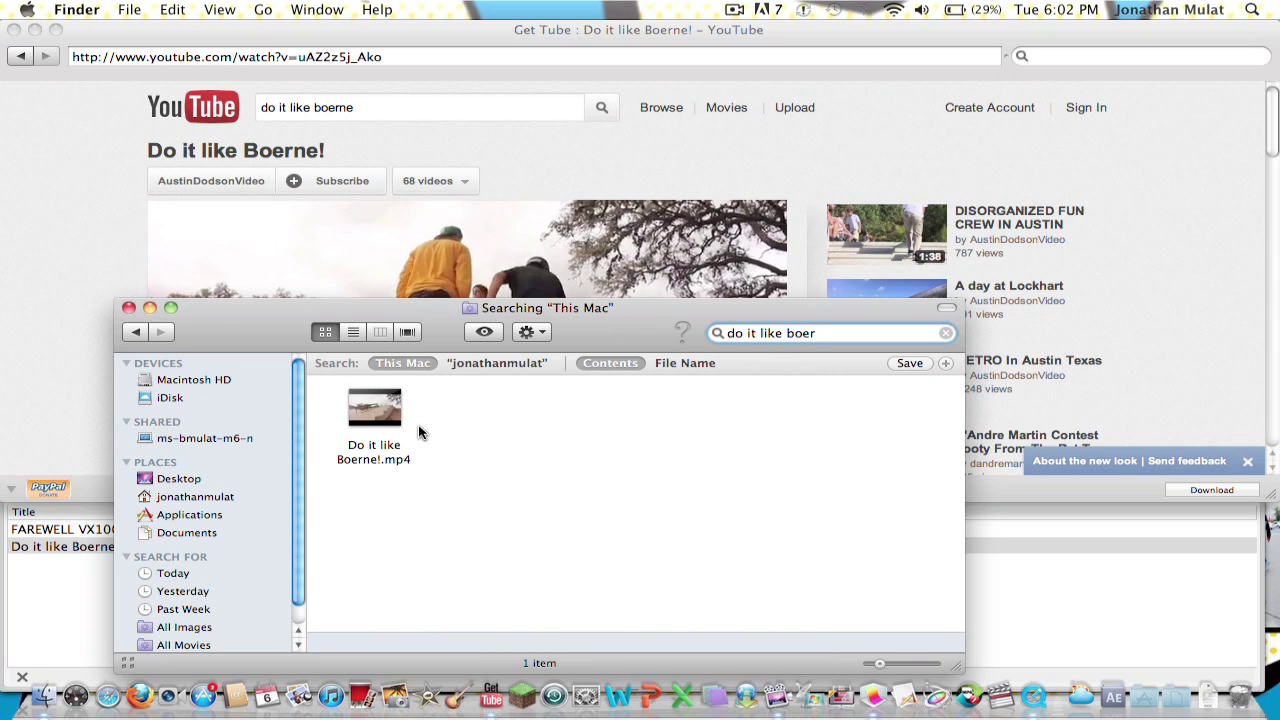
{"action": "double_click", "coordinate": [390, 428]}
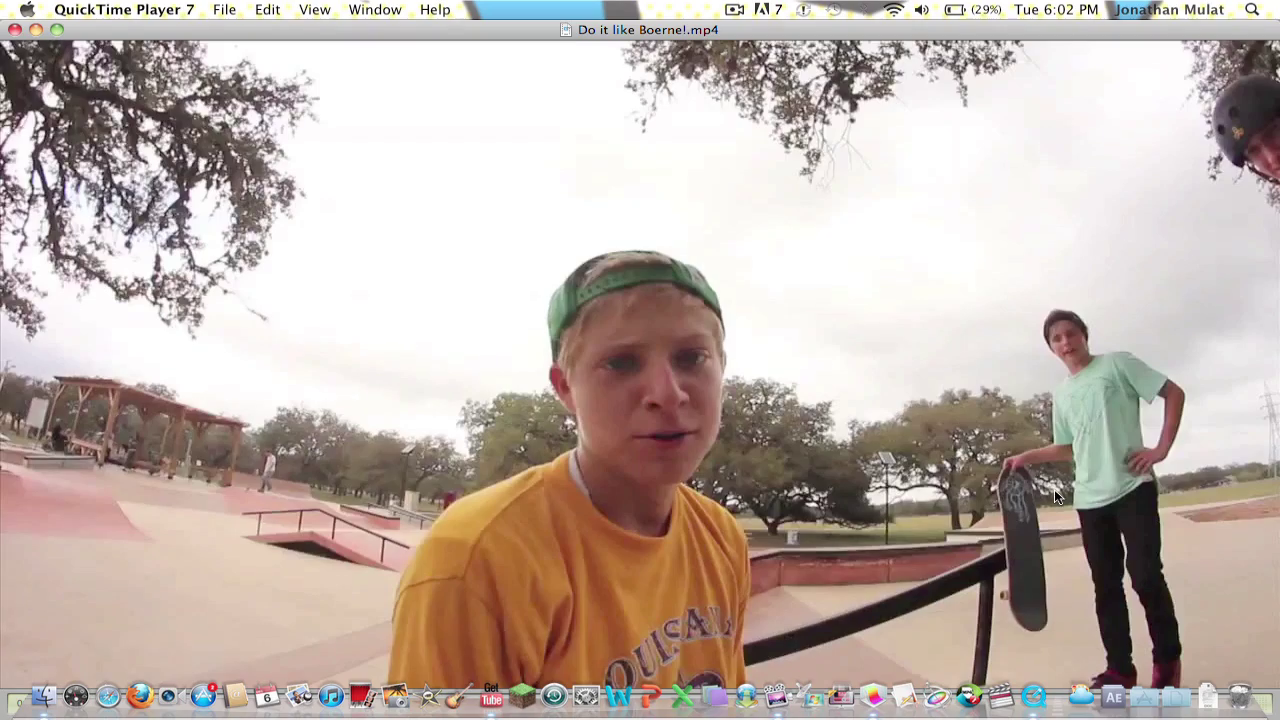
Raise the volume while the movie plays, check the File menu, then close the movie
{"action": "key", "text": "XF86AudioRaiseVolume"}
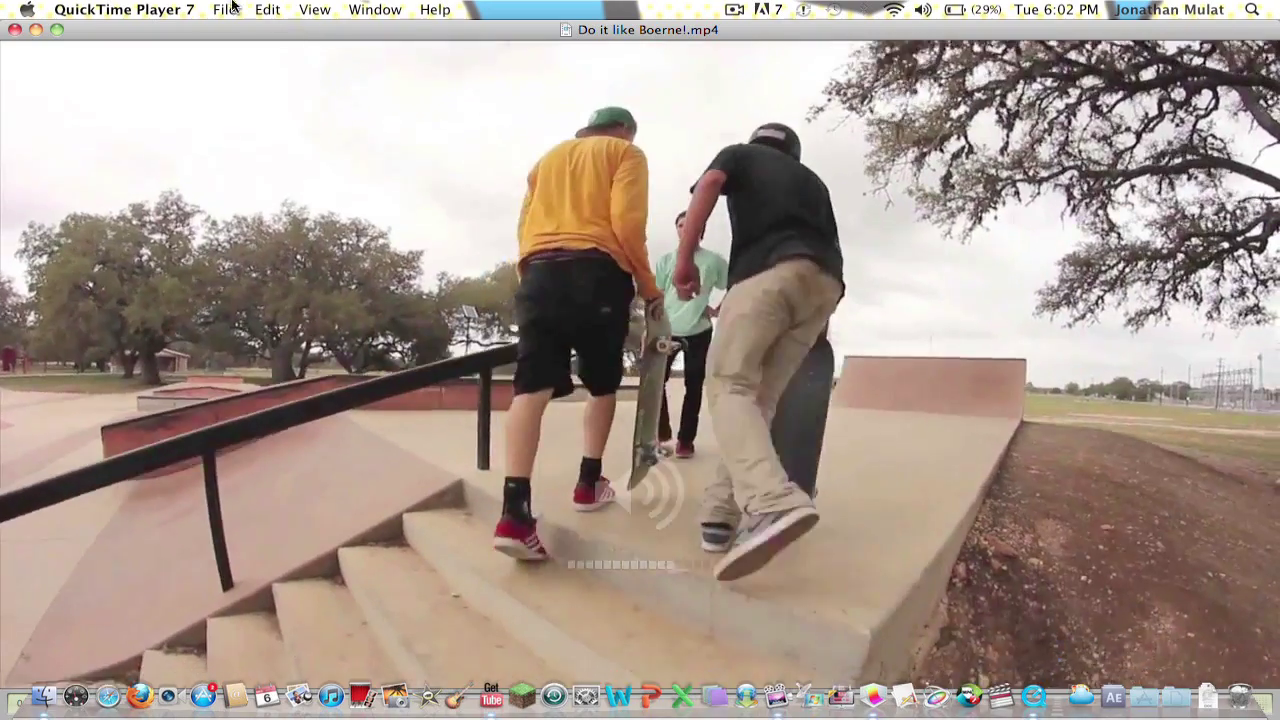
{"action": "left_click", "coordinate": [220, 9]}
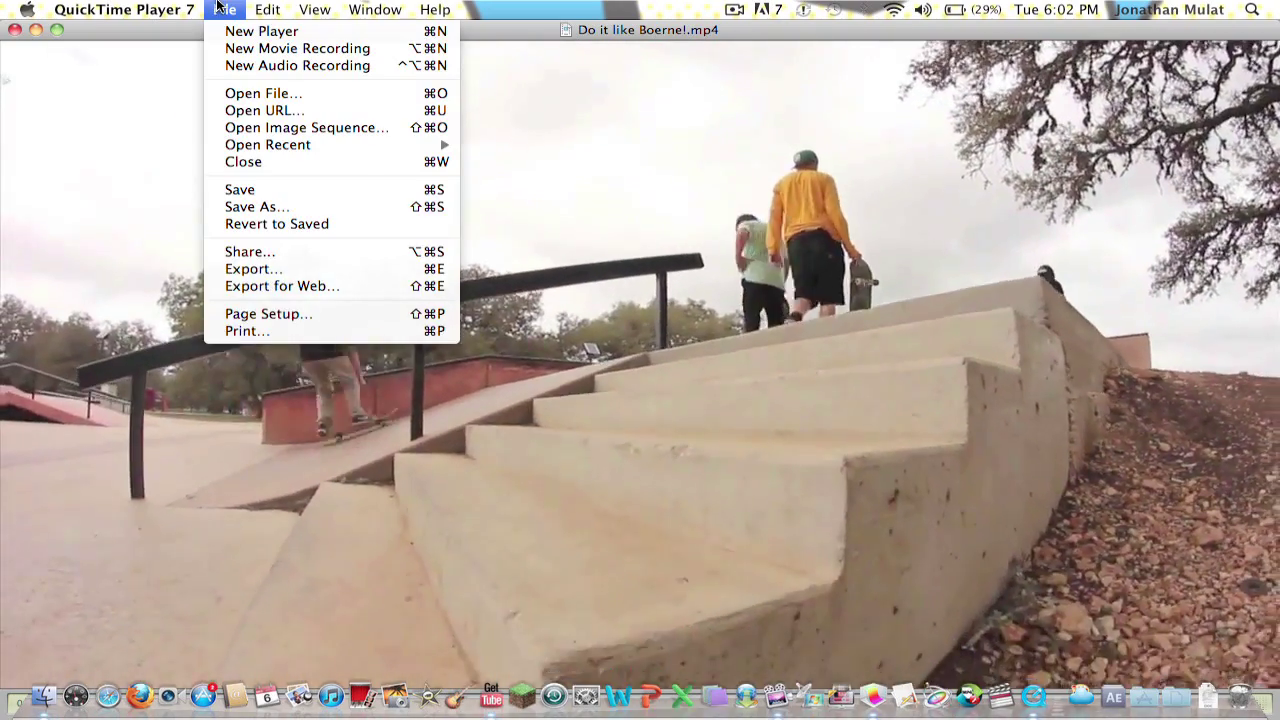
{"action": "left_click", "coordinate": [220, 9]}
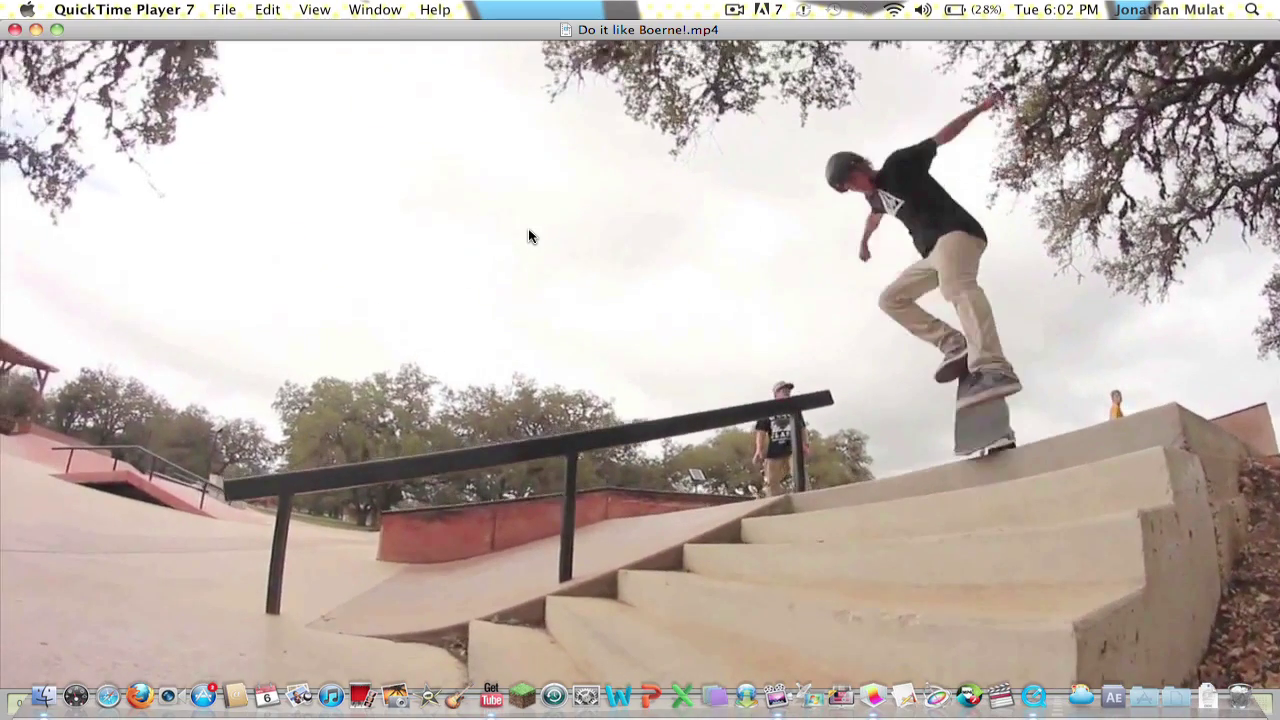
{"action": "key", "text": "super+q"}
Switch back to the Get Tube window
{"action": "key", "text": "F9"}
{"action": "key", "text": "super+Tab"}
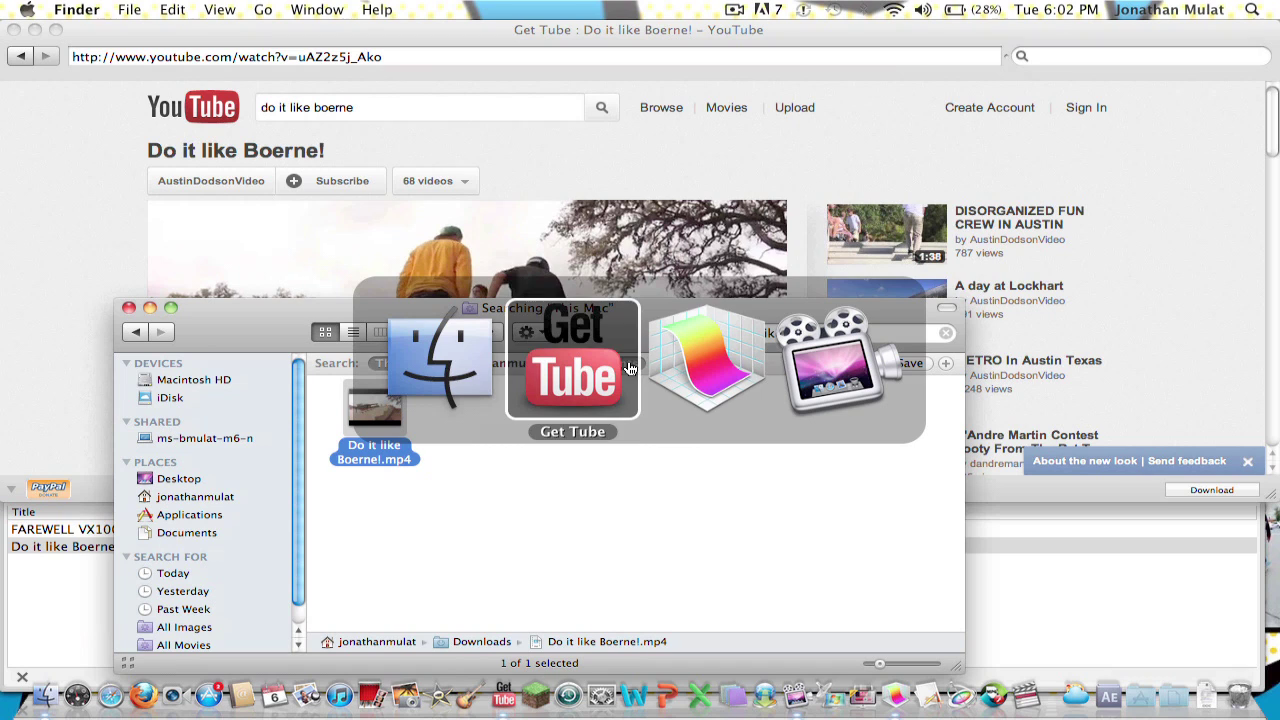
{"action": "key", "text": "Escape"}
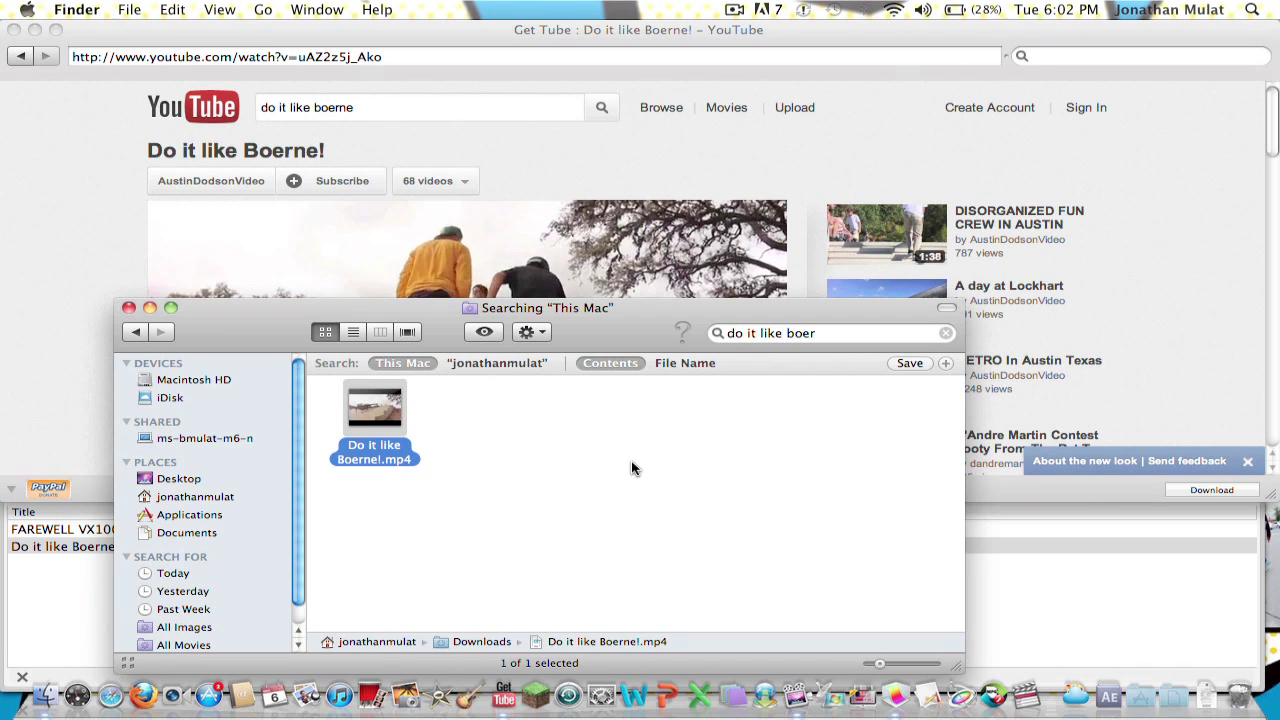
{"action": "left_click", "coordinate": [2, 380]}
{"action": "scroll", "coordinate": [400, 376], "scroll_direction": "down", "scroll_amount": 8}
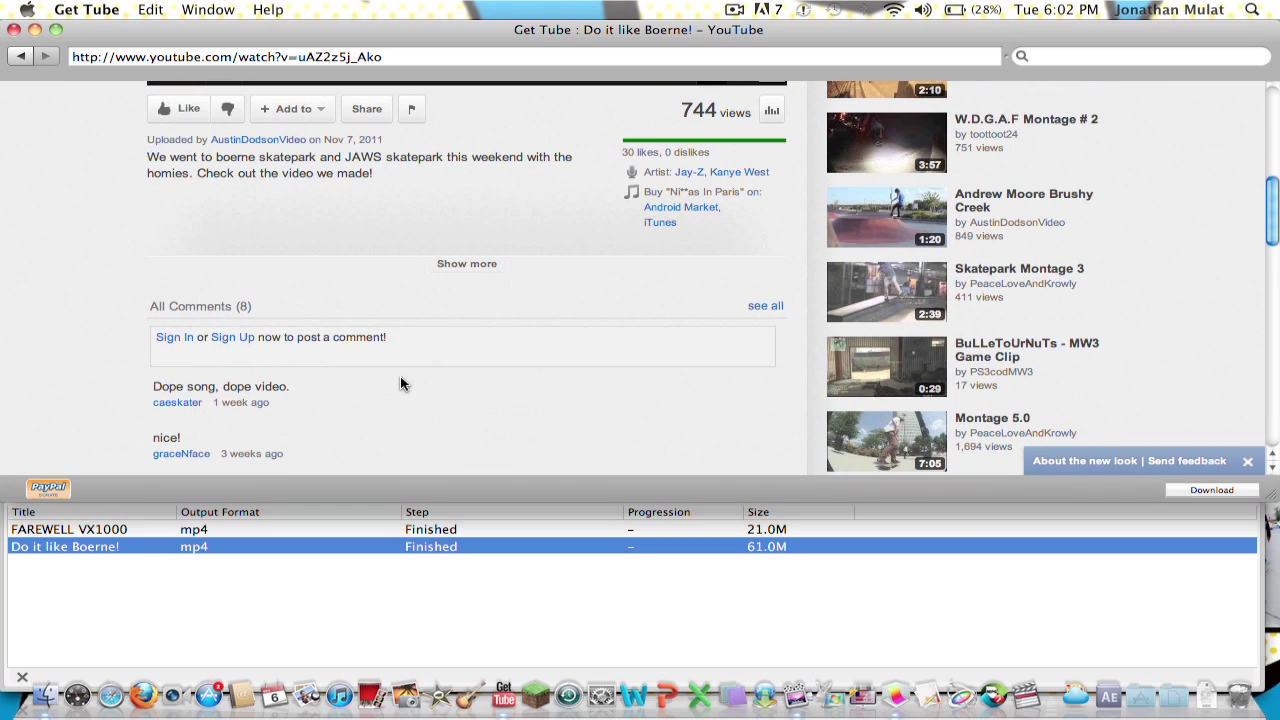
{"action": "scroll", "coordinate": [400, 376], "scroll_direction": "up", "scroll_amount": 10}
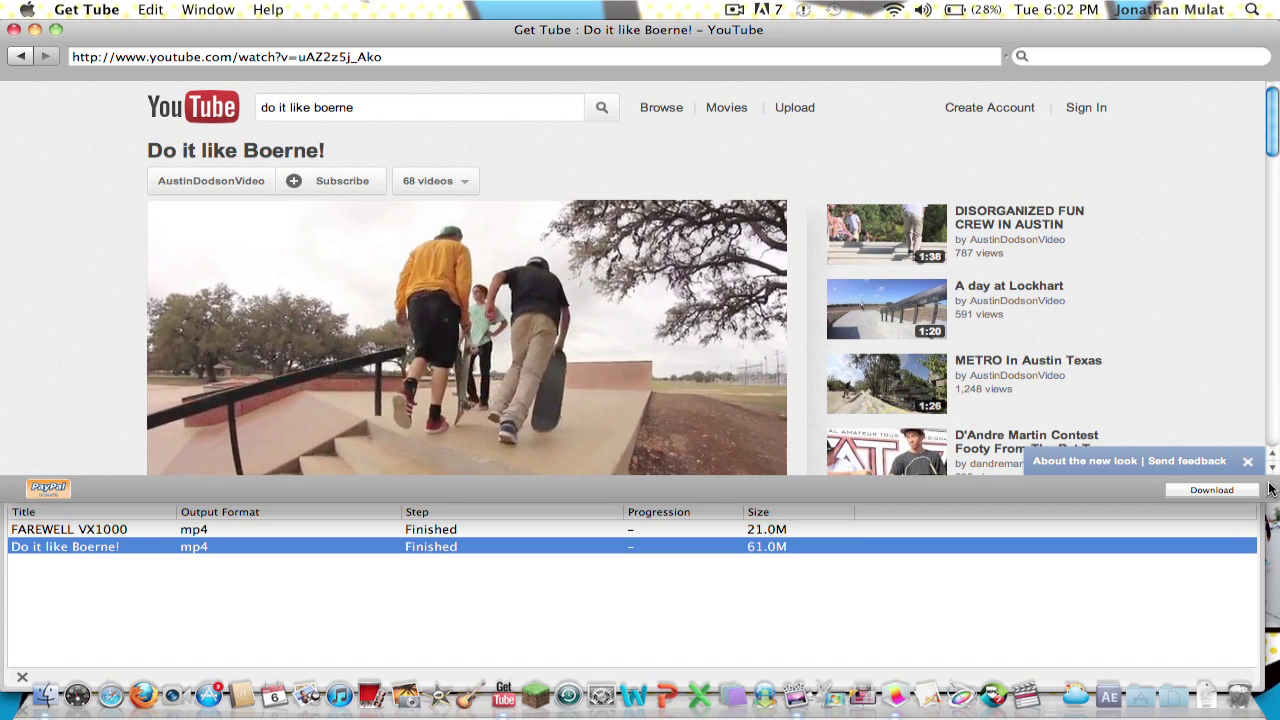
{"action": "left_click_drag", "start_coordinate": [1274, 497], "coordinate": [1274, 501]}
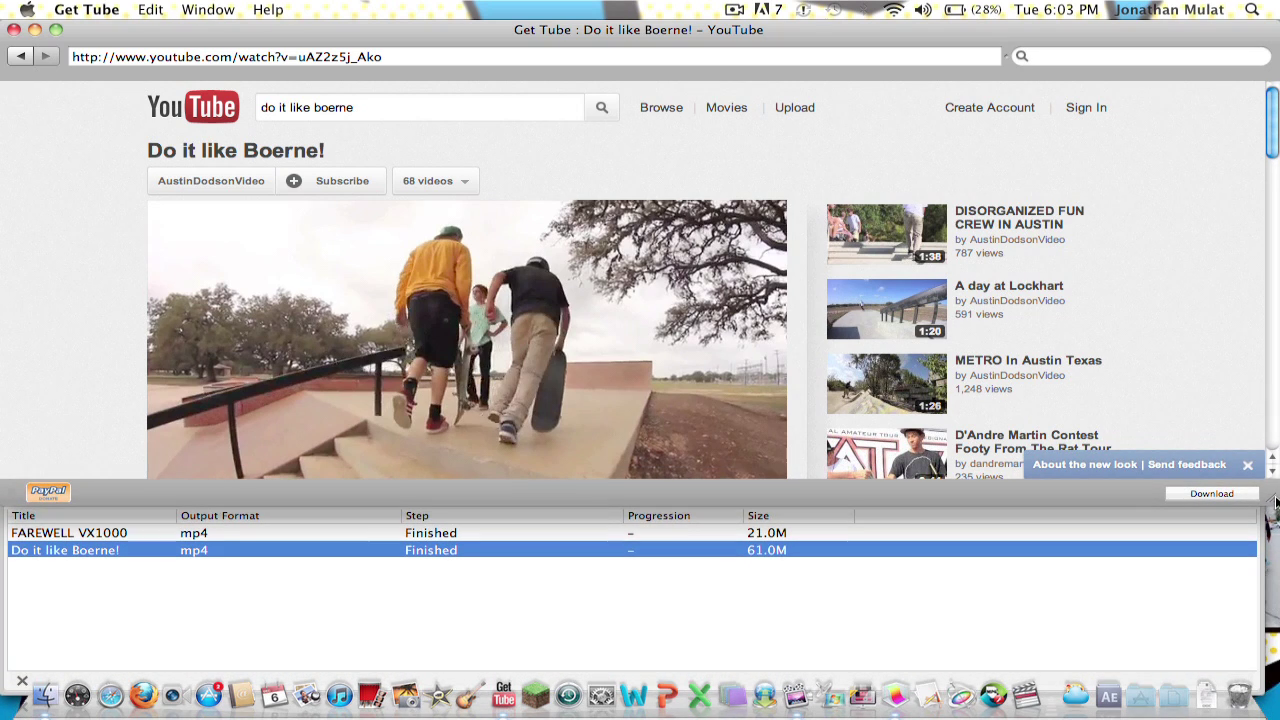
{"action": "scroll", "coordinate": [1006, 320], "scroll_direction": "down", "scroll_amount": 3}
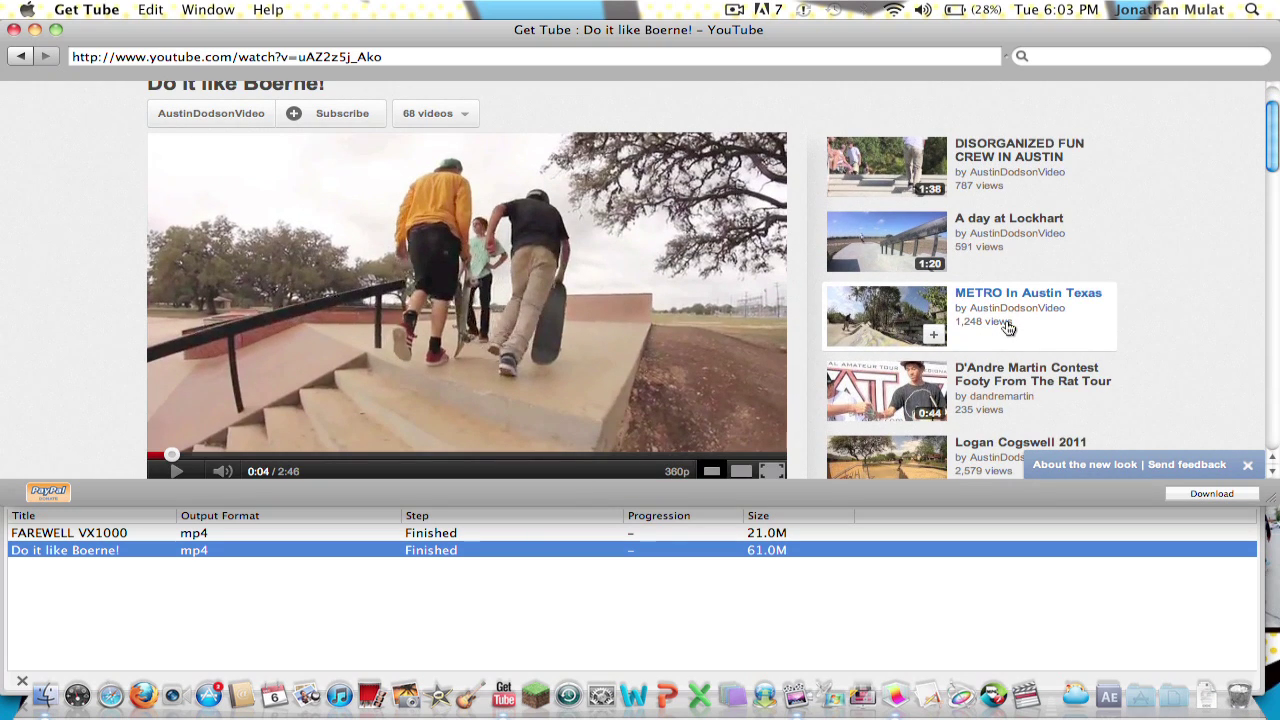
{"action": "scroll", "coordinate": [1006, 325], "scroll_direction": "up", "scroll_amount": 3}
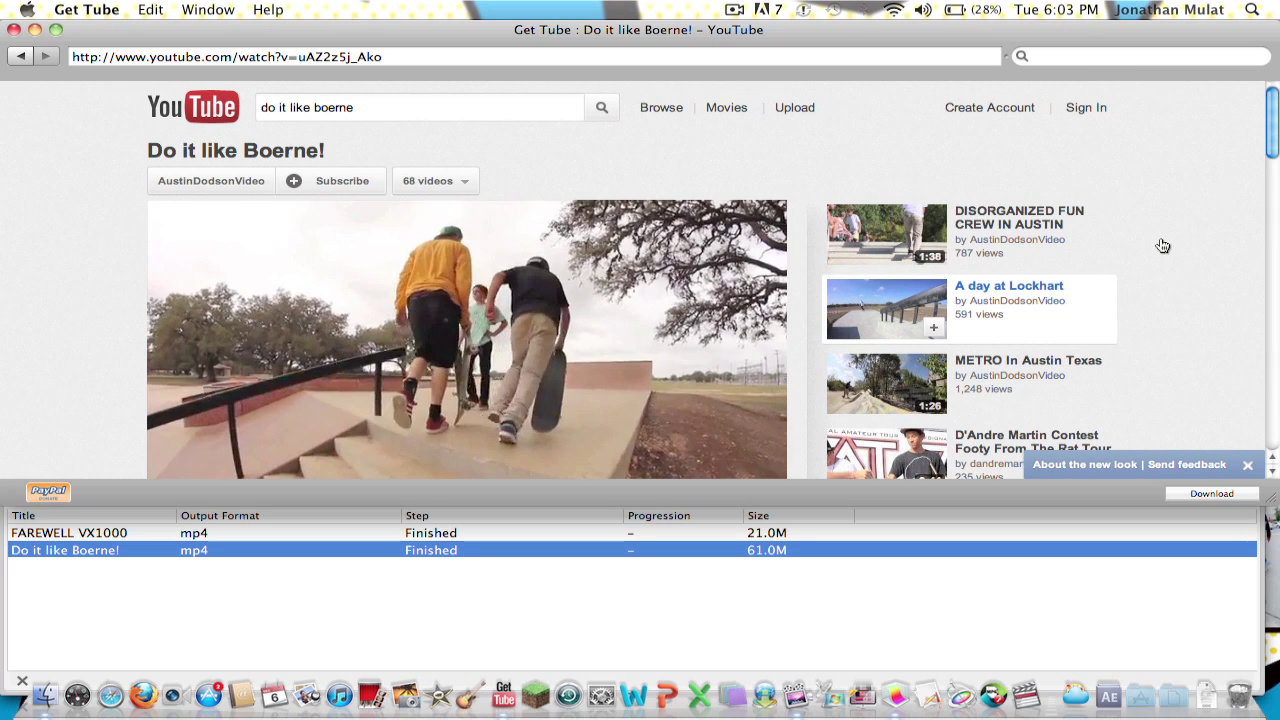
{"action": "scroll", "coordinate": [1162, 245], "scroll_direction": "down", "scroll_amount": 3}
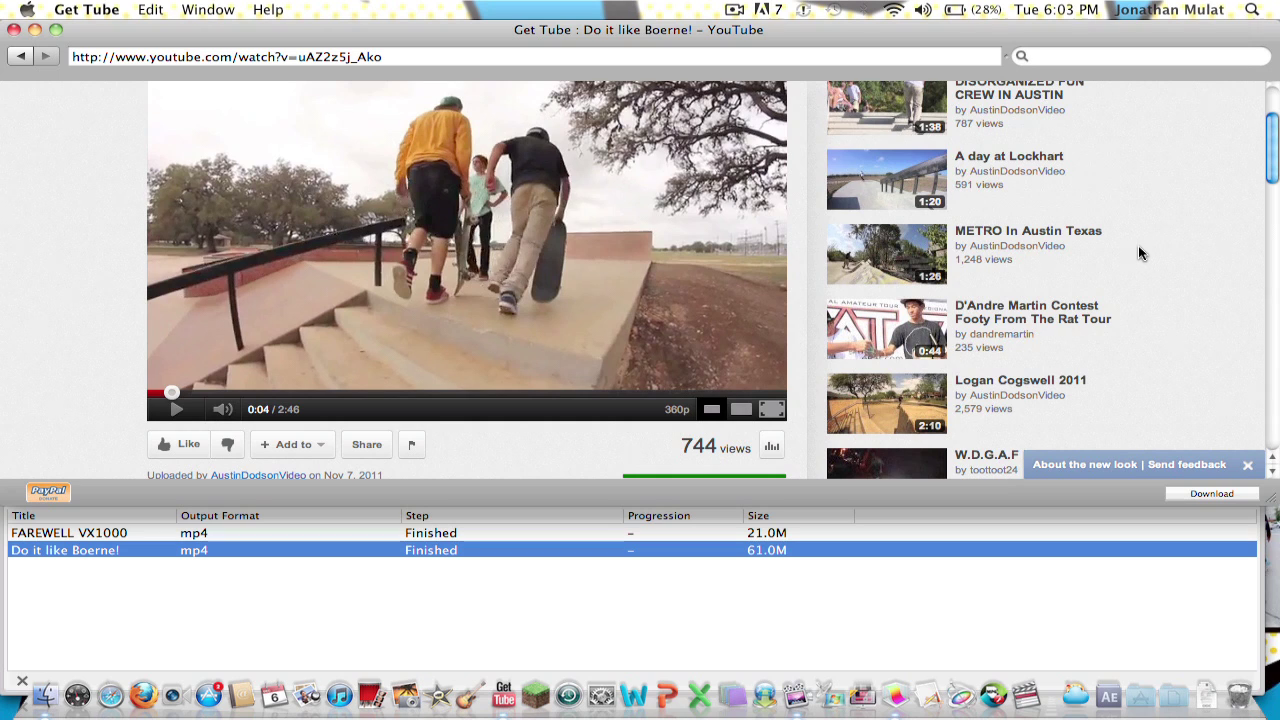
{"action": "scroll", "coordinate": [1138, 246], "scroll_direction": "down", "scroll_amount": 4}
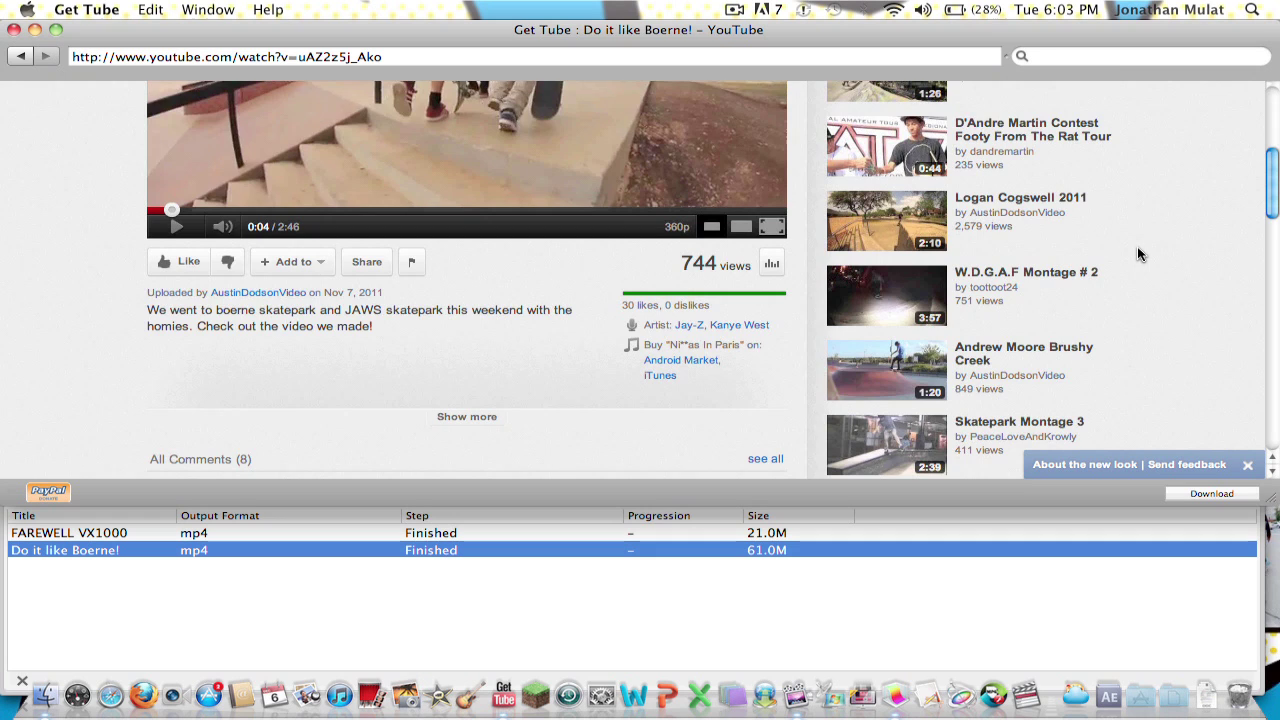
{"action": "scroll", "coordinate": [1137, 254], "scroll_direction": "down", "scroll_amount": 7}
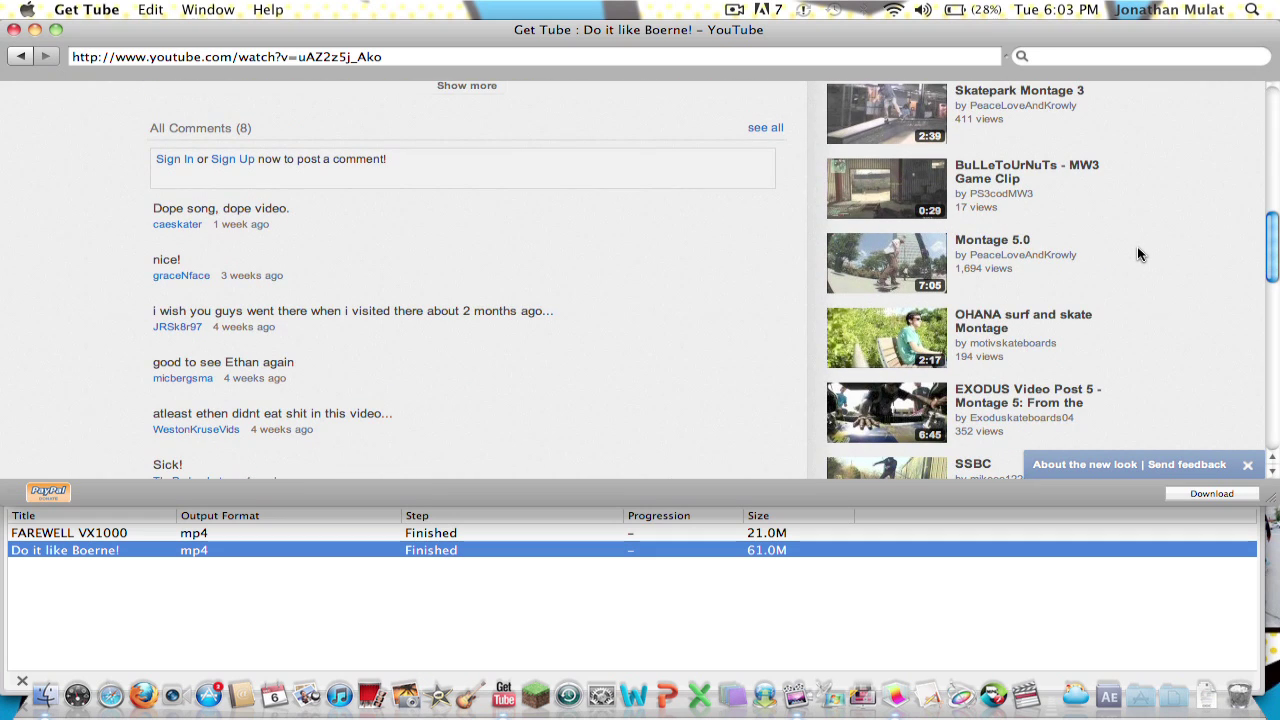